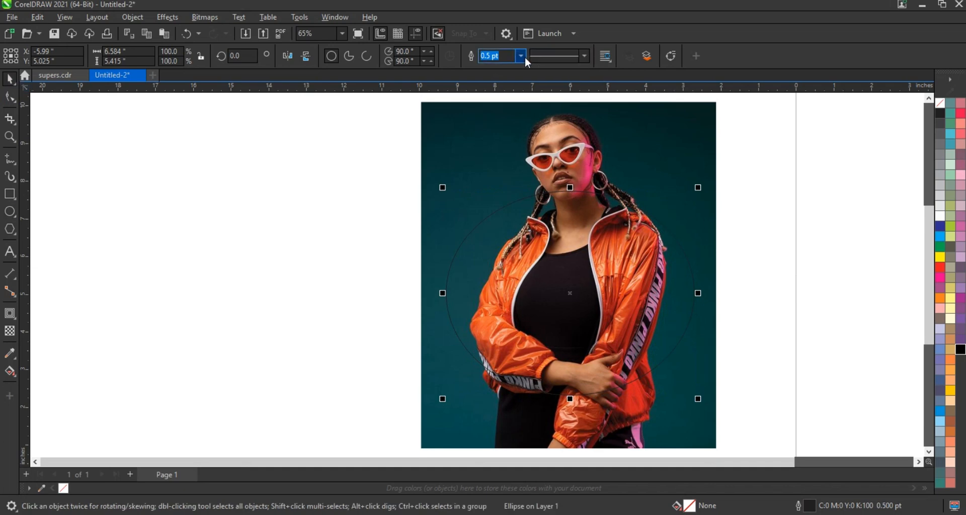
# Give the ellipse over the photo a 3.0 pt white outline
pyautogui.click(523, 56)
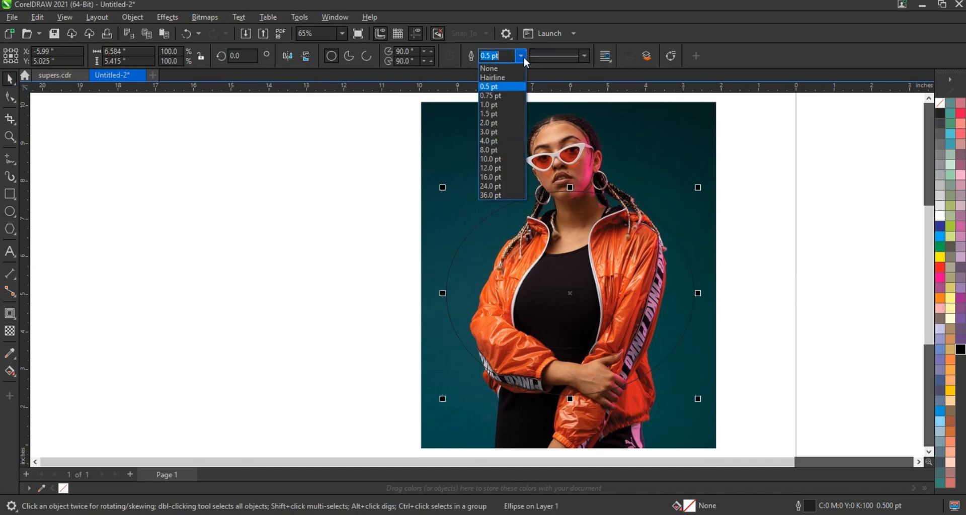
pyautogui.click(499, 133)
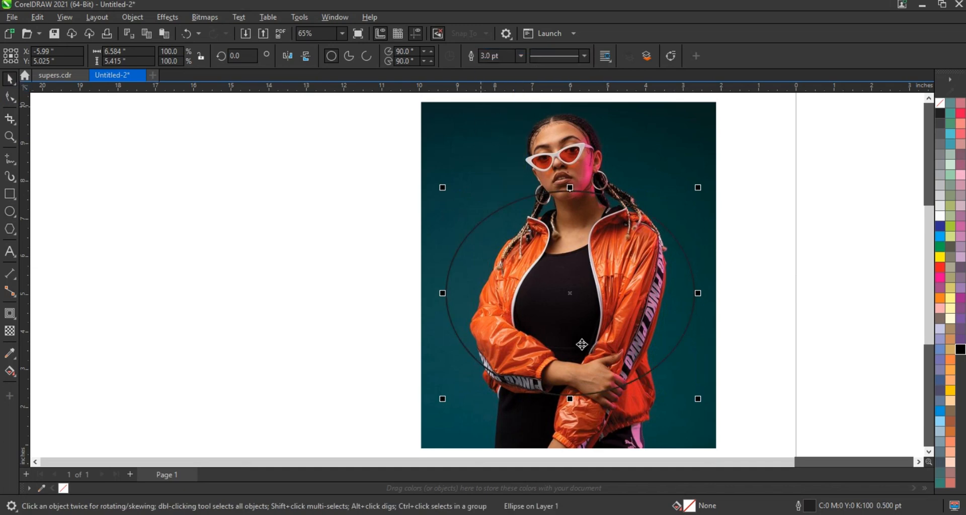
pyautogui.rightClick(942, 216)
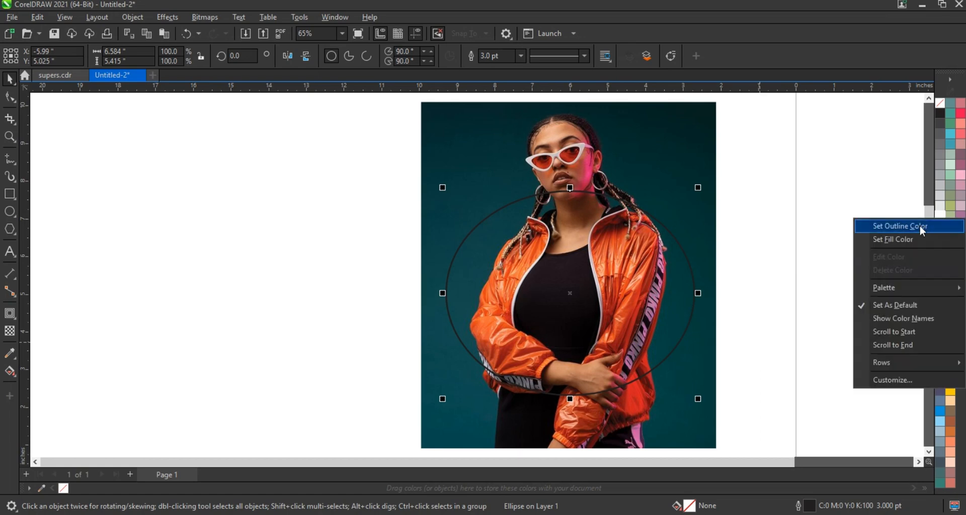
pyautogui.click(901, 226)
pyautogui.click(594, 320)
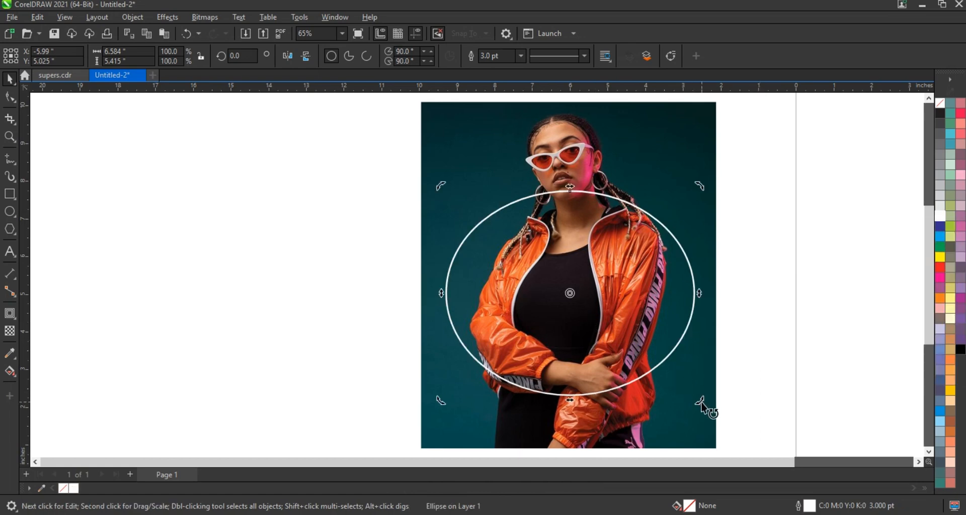
pyautogui.moveTo(706, 405); pyautogui.dragTo(705, 374)
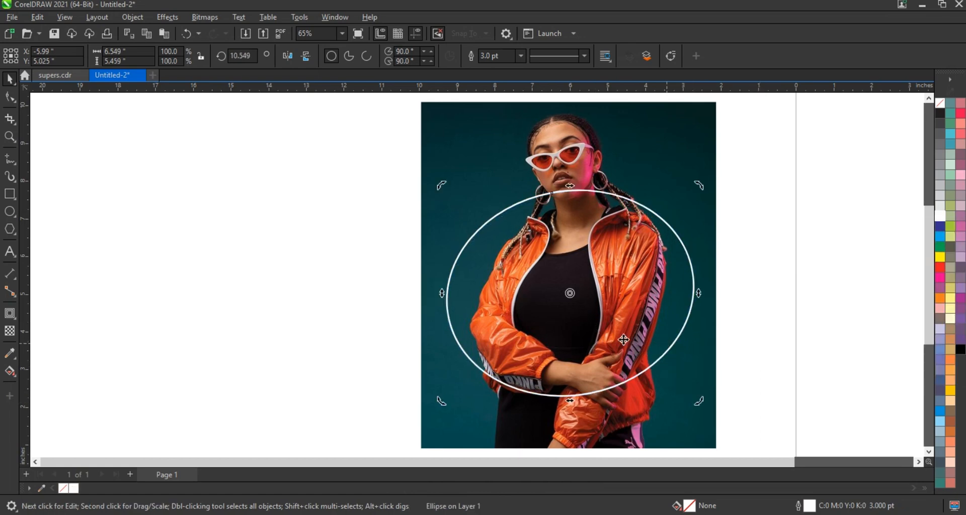
pyautogui.hotkey('ctrl', 'z')
# Flatten the ellipse to about 4.1 inches high and rotate it counterclockwise by about 26.6 degrees
pyautogui.click(624, 321)
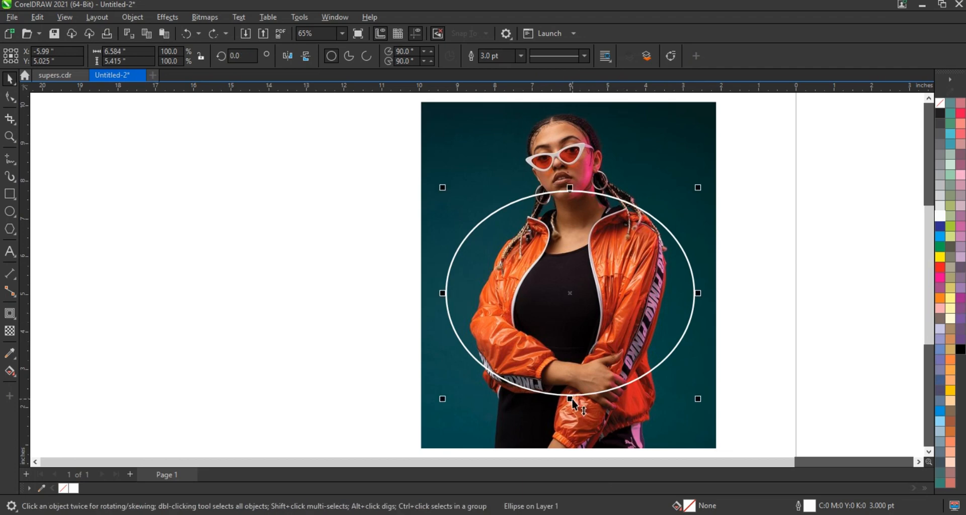
pyautogui.moveTo(572, 400); pyautogui.dragTo(572, 375)
pyautogui.click(581, 342)
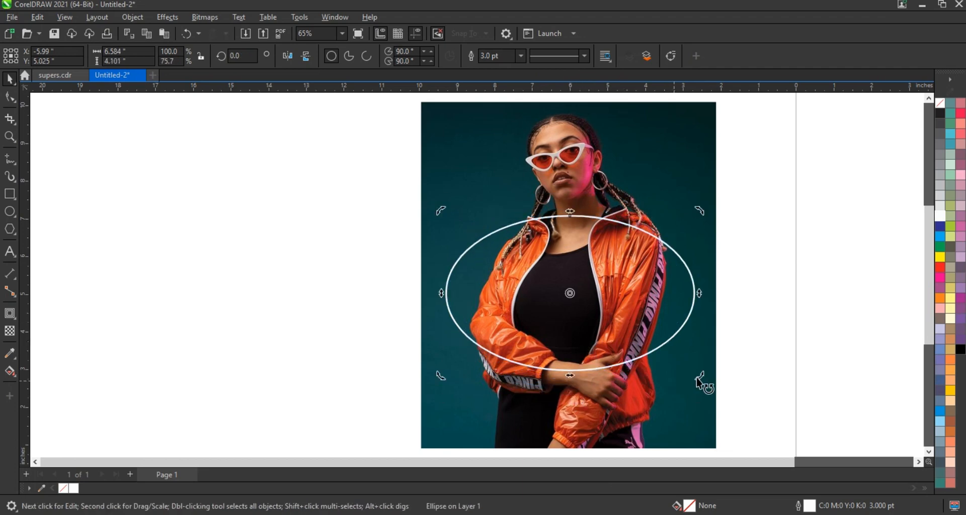
pyautogui.moveTo(697, 378); pyautogui.dragTo(709, 310)
# Resize the tilted ellipse to about 6.98 by 5.32 inches and shift it slightly downward around the model's torso
pyautogui.moveTo(702, 208); pyautogui.dragTo(709, 191)
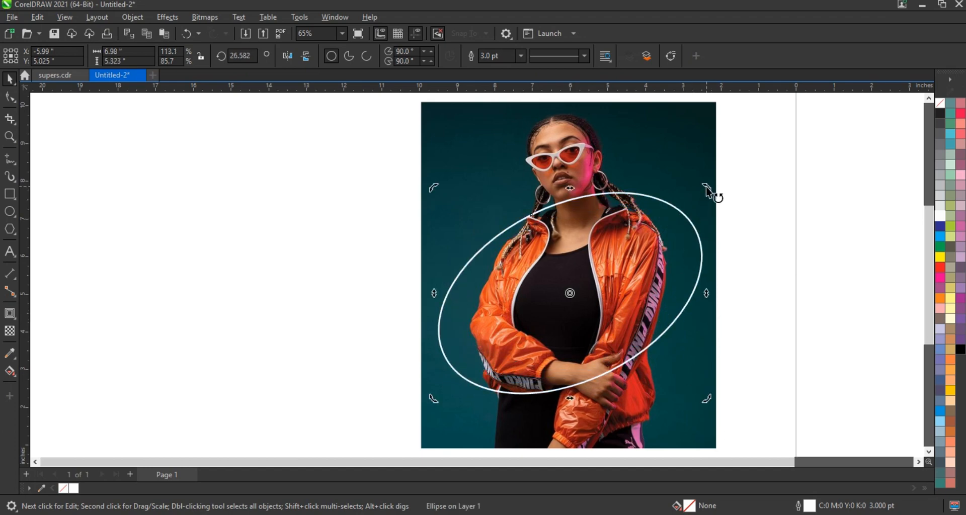
pyautogui.click(693, 229)
pyautogui.click(777, 235)
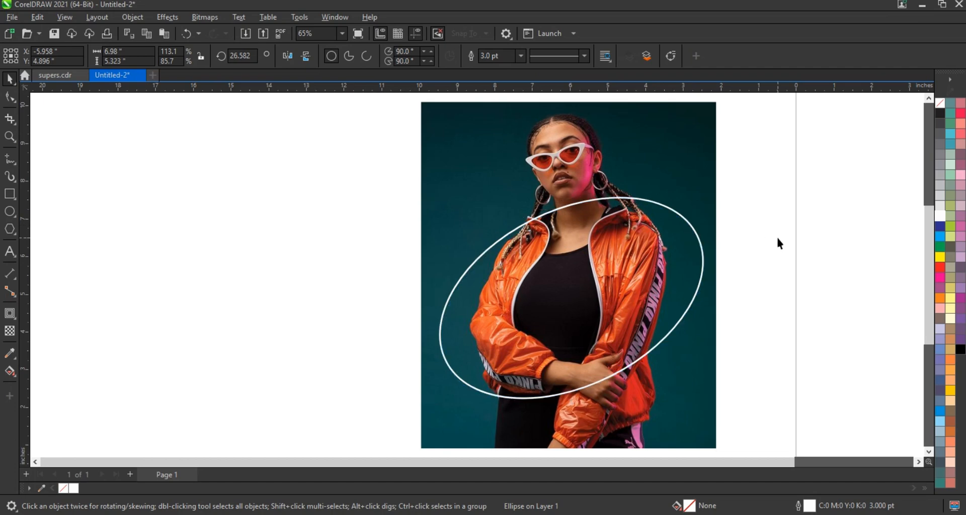
# Add the artistic text "PINKO" on the empty area beside the photo
pyautogui.scroll(-1, 671, 319)
pyautogui.click(10, 251)
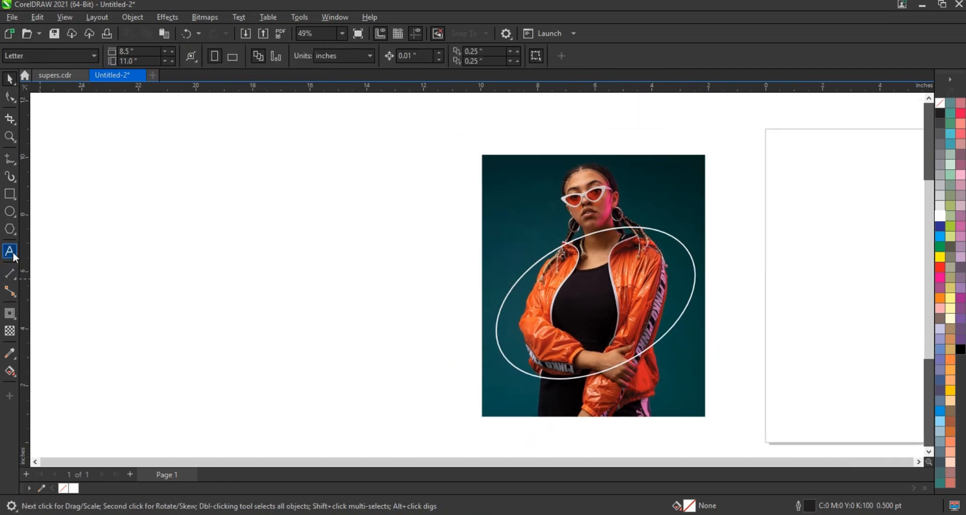
pyautogui.click(120, 292)
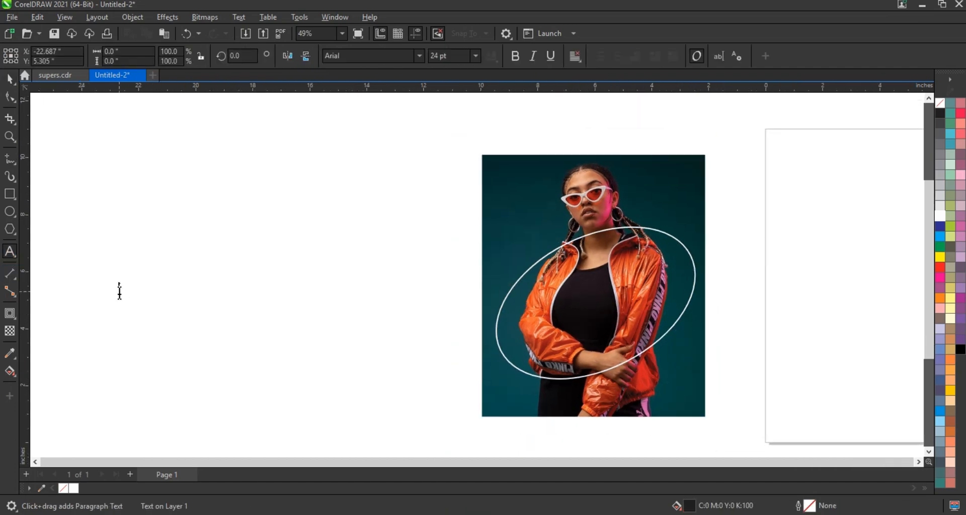
pyautogui.write('PINKO')
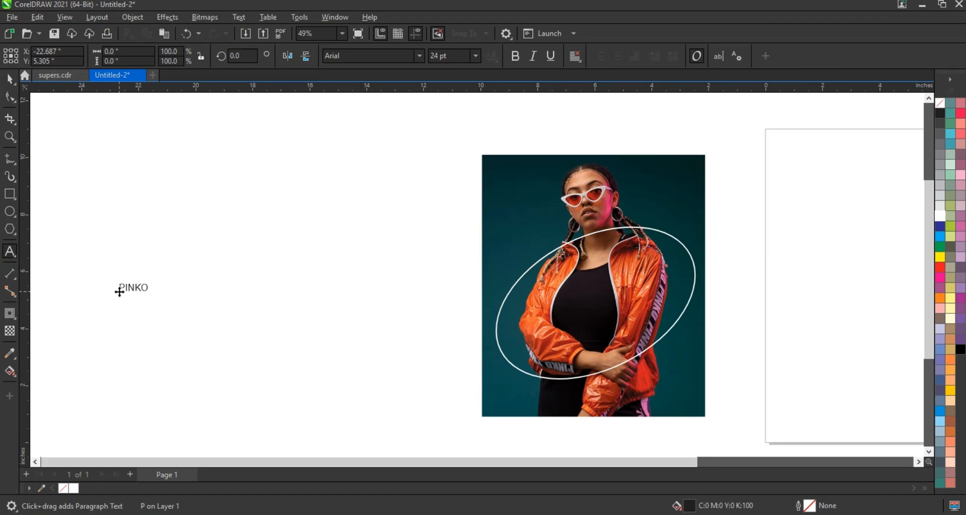
pyautogui.click(9, 79)
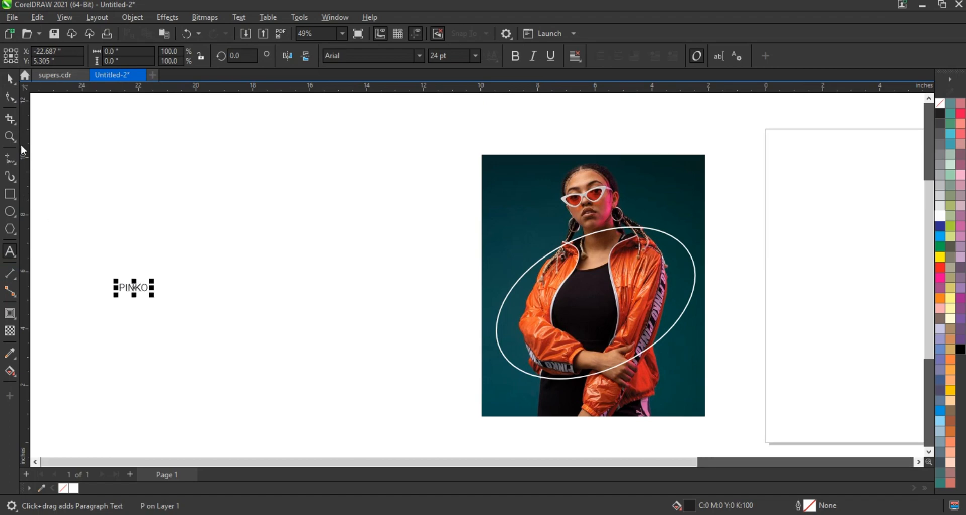
# Set the PINKO text in Bayside Condensed Demo and enlarge it to about 188 pt
pyautogui.click(420, 55)
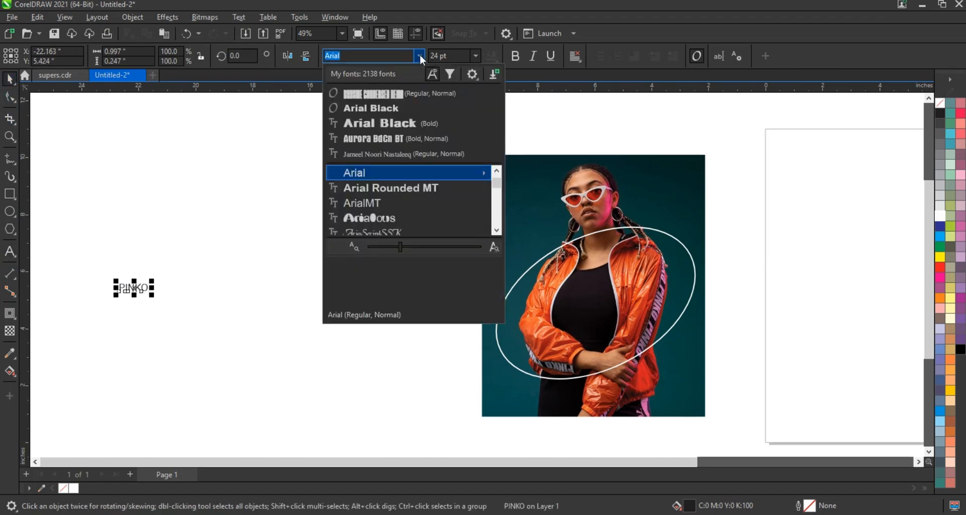
pyautogui.click(394, 92)
pyautogui.moveTo(136, 296); pyautogui.dragTo(196, 340)
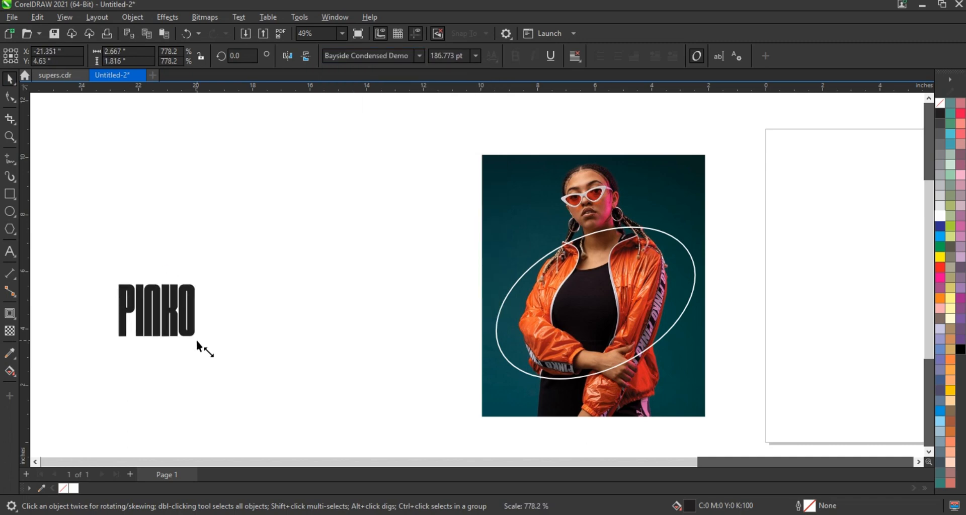
# Reopen the PINKO text for editing and add a space after the word
pyautogui.click(15, 253)
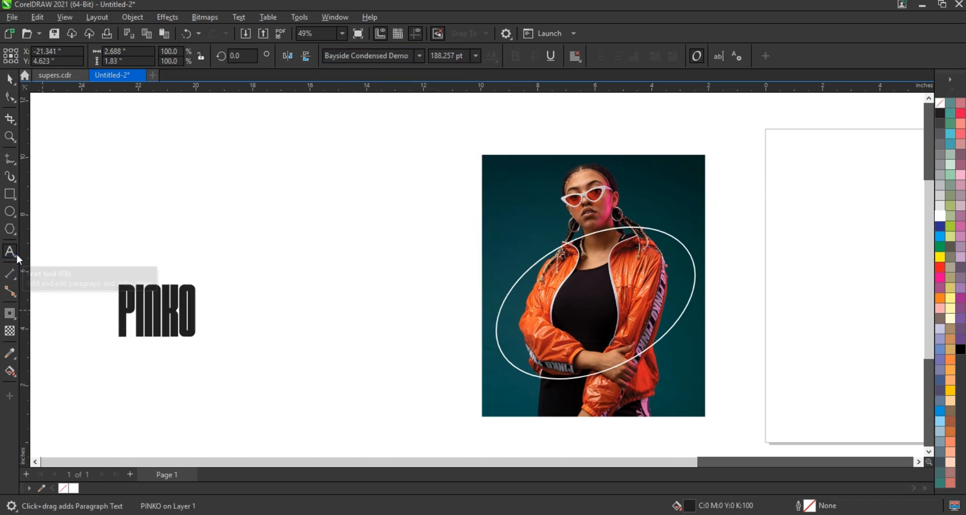
pyautogui.write('.')
pyautogui.press('BackSpace')
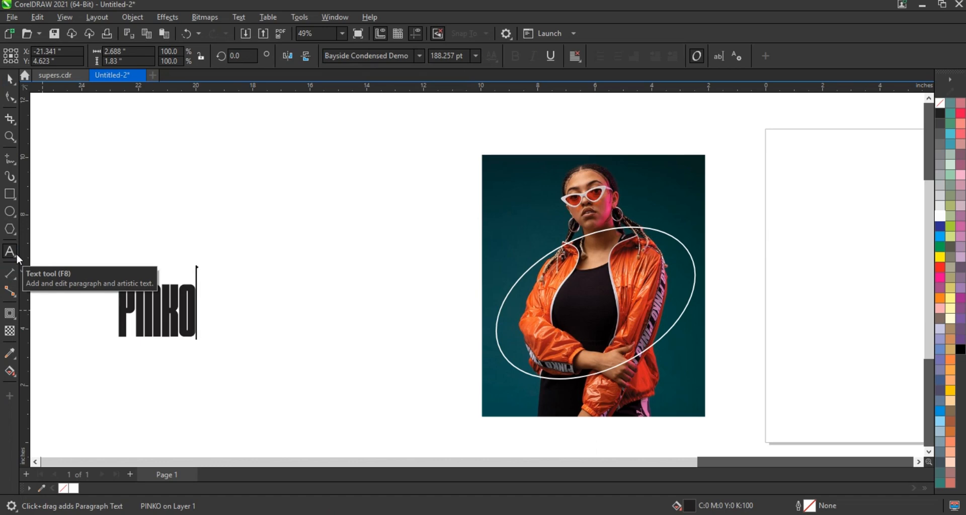
pyautogui.write('.')
pyautogui.press('BackSpace')
pyautogui.hotkey('shift', 'Left')
pyautogui.hotkey('shift', 'Left')
pyautogui.hotkey('shift', 'Left')
pyautogui.hotkey('shift', 'Left')
pyautogui.hotkey('shift', 'Left')
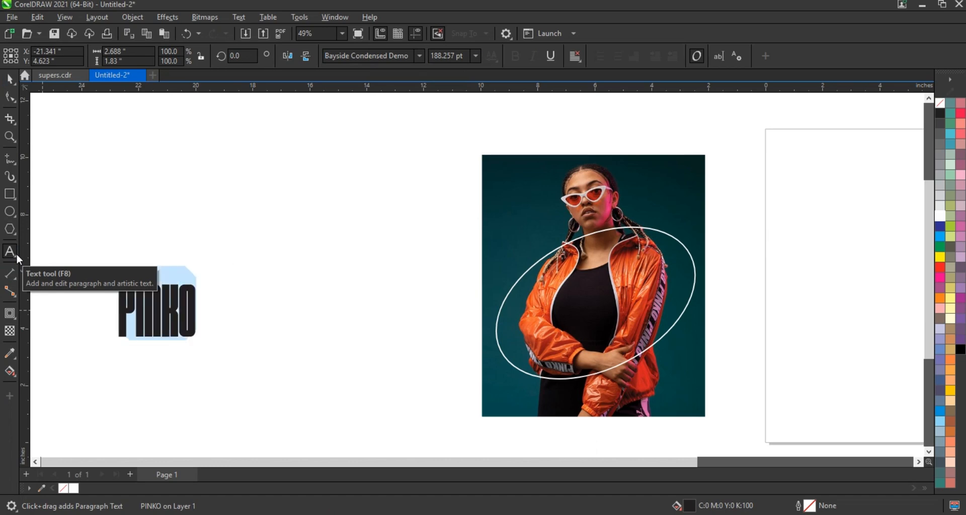
pyautogui.press('Right')
pyautogui.press('Right')
pyautogui.press('Right')
pyautogui.press('Right')
pyautogui.press('Right')
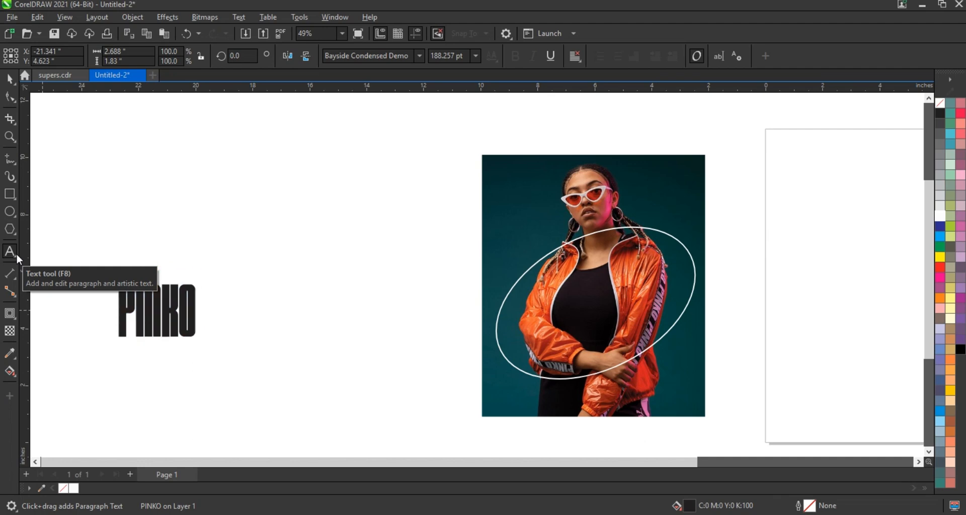
# Copy the whole word with its space and paste it repeatedly until the line contains PINKO ten times
pyautogui.hotkey('ctrl', 'a')
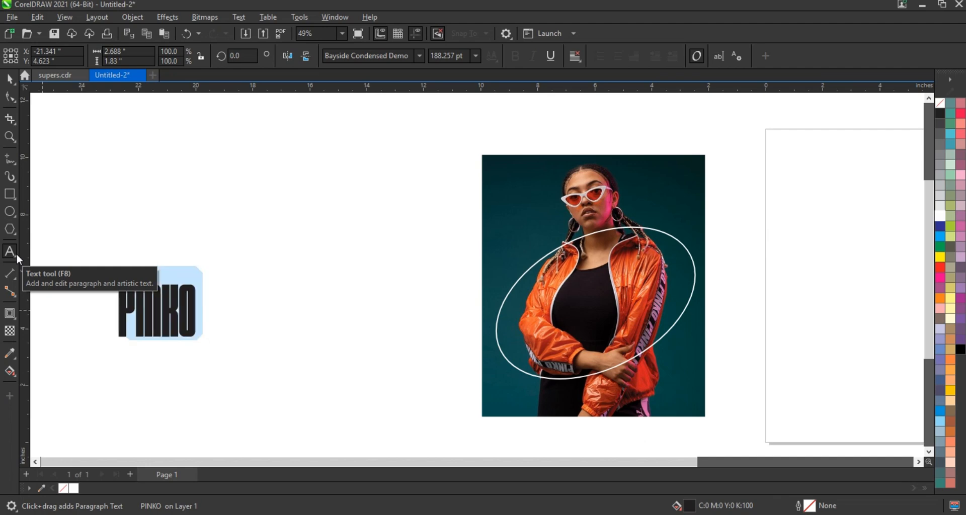
pyautogui.hotkey('ctrl', 'c')
pyautogui.press('Right')
pyautogui.hotkey('ctrl', 'v')
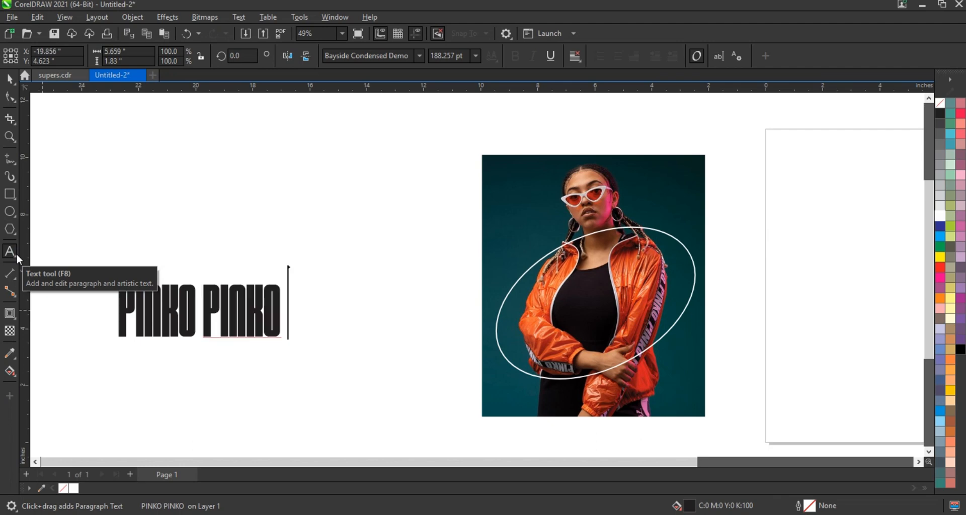
pyautogui.hotkey('ctrl', 'v')
pyautogui.hotkey('ctrl', 'v')
pyautogui.hotkey('ctrl', 'v')
pyautogui.hotkey('ctrl', 'v')
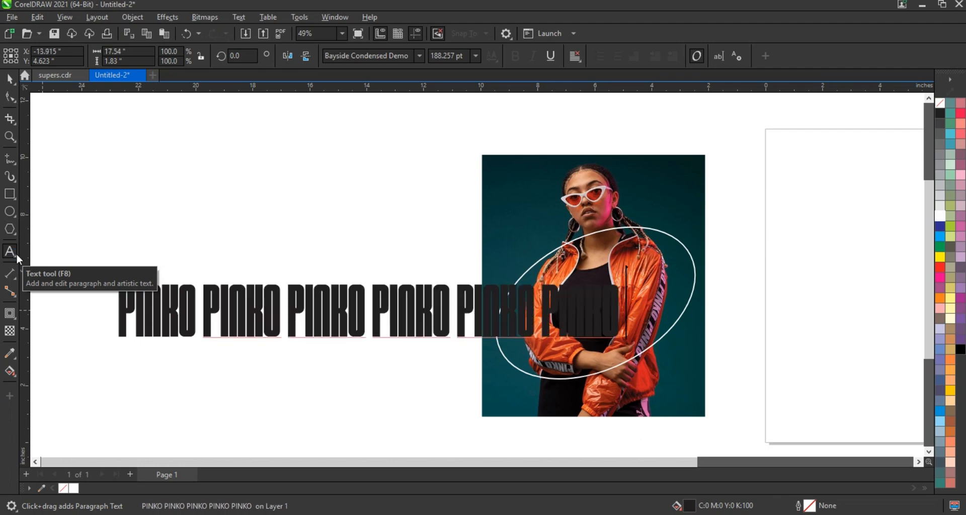
pyautogui.hotkey('ctrl', 'v')
pyautogui.hotkey('ctrl', 'v')
pyautogui.hotkey('ctrl', 'v')
pyautogui.hotkey('ctrl', 'v')
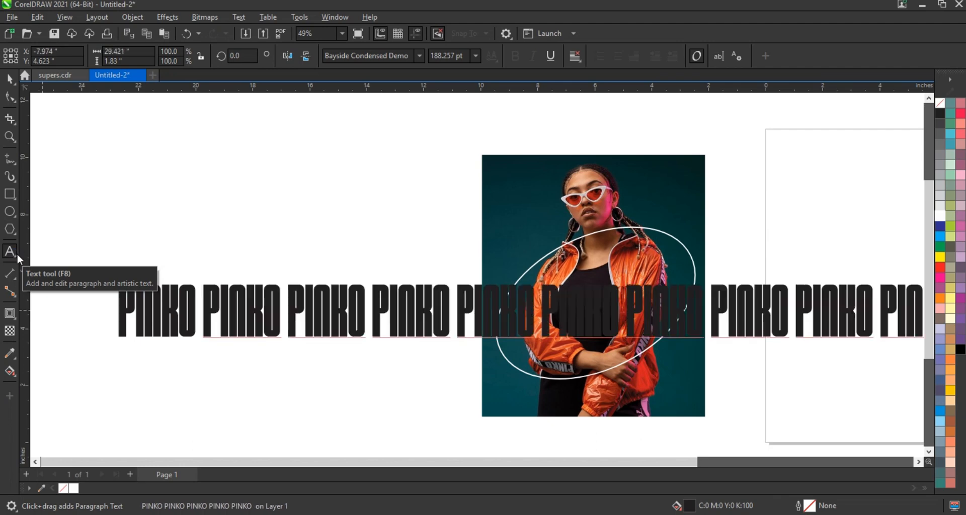
# Scale the repeated PINKO line down to about 86 pt and fill it with white
pyautogui.click(11, 80)
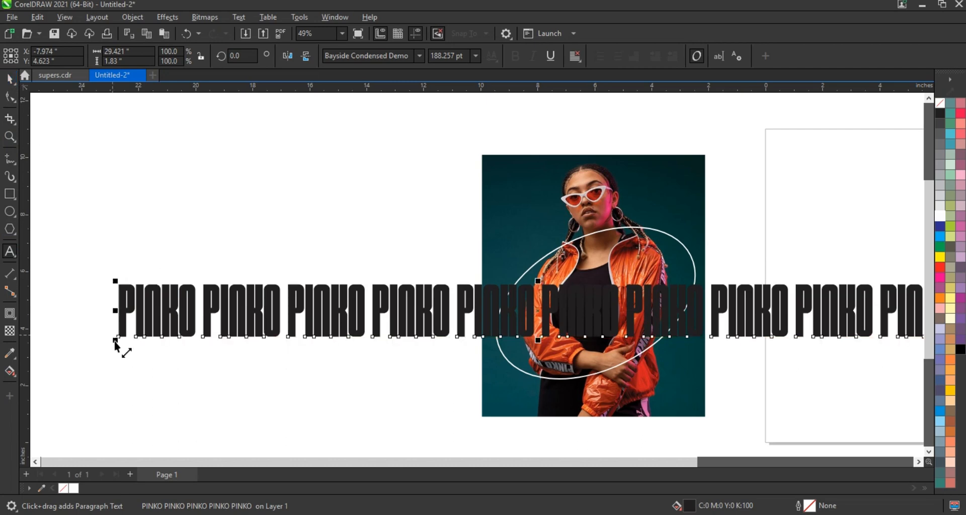
pyautogui.moveTo(118, 345); pyautogui.dragTo(217, 330)
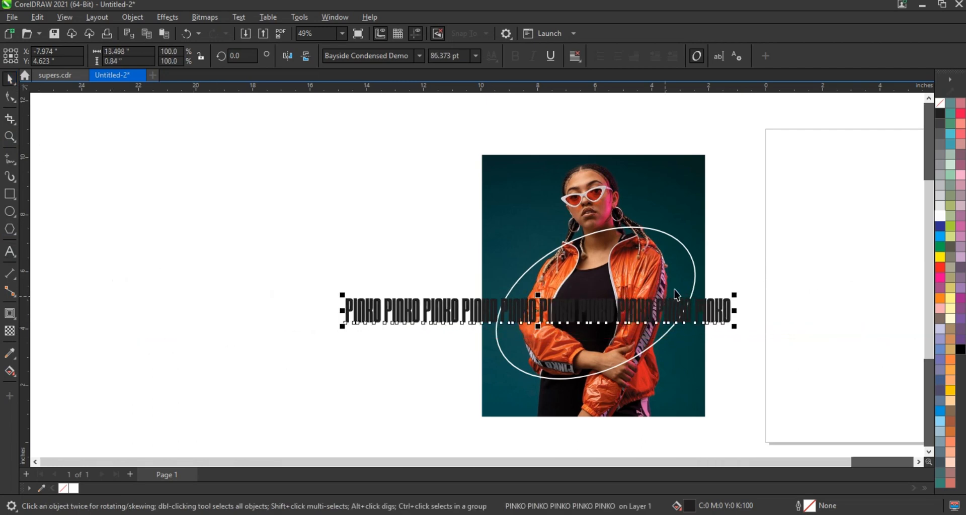
pyautogui.click(940, 217)
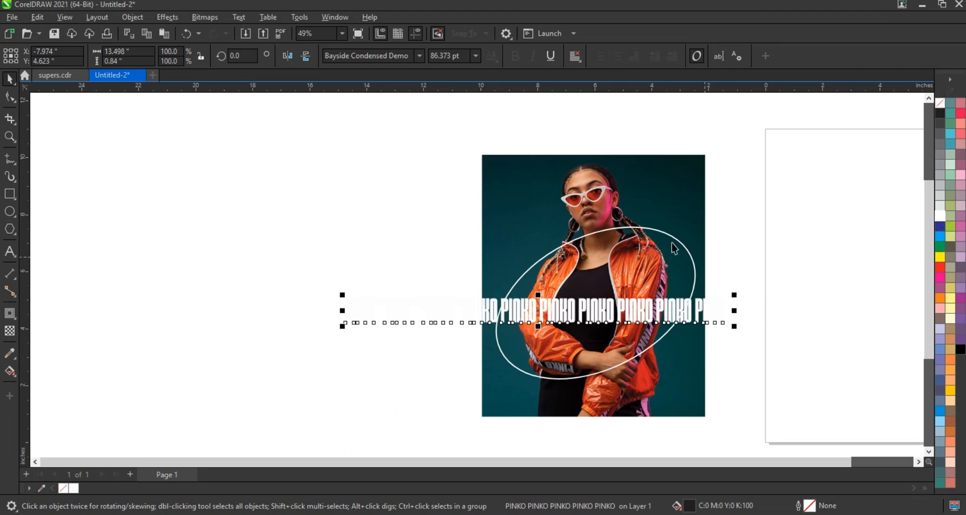
# Select the ellipse together with the PINKO line and fit the text to the ellipse path
pyautogui.keyDown('shift'); pyautogui.click(671, 242); pyautogui.keyUp('shift')
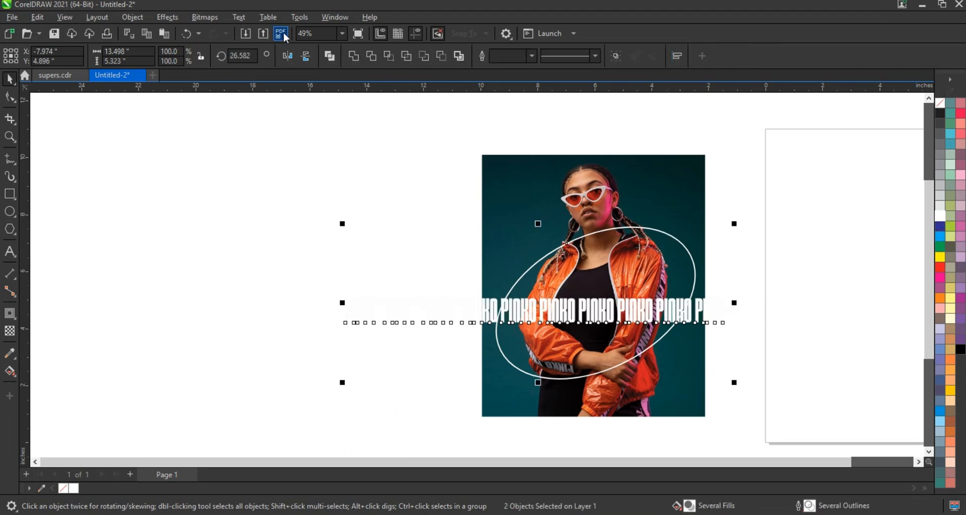
pyautogui.click(239, 17)
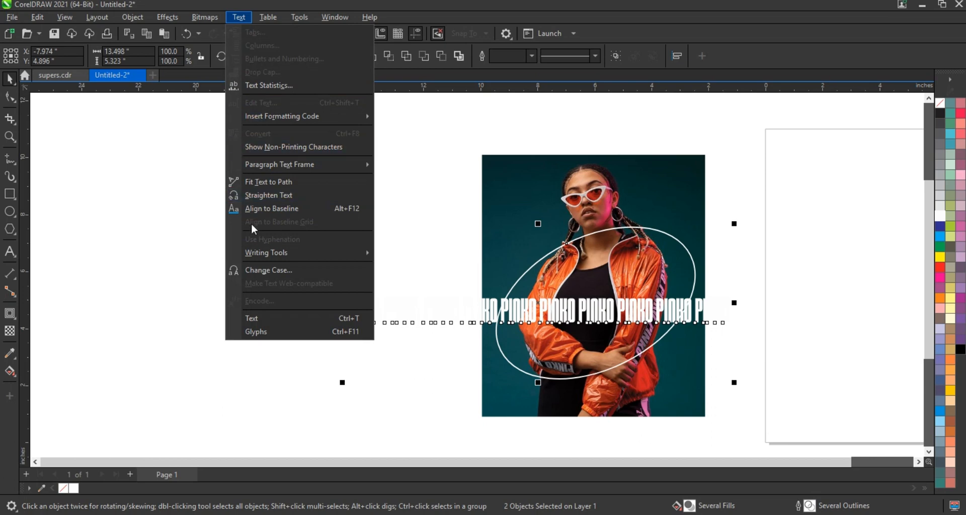
pyautogui.click(252, 183)
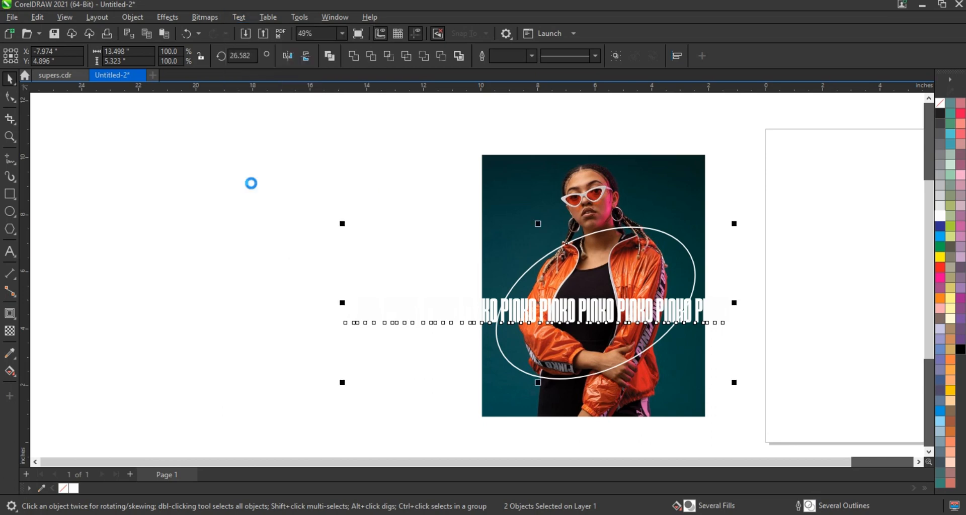
# Change the orientation of the text on the path to the third style, with upright skewed letters
pyautogui.click(692, 276)
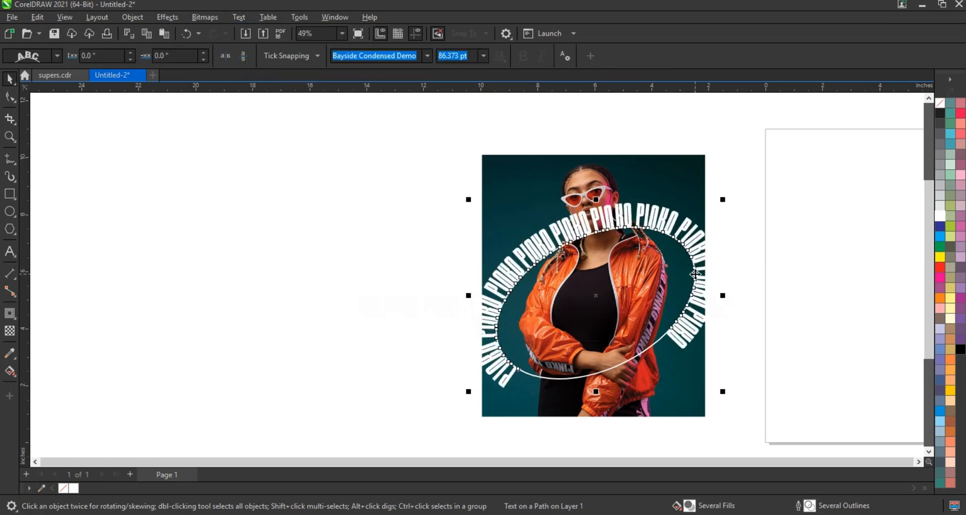
pyautogui.click(57, 56)
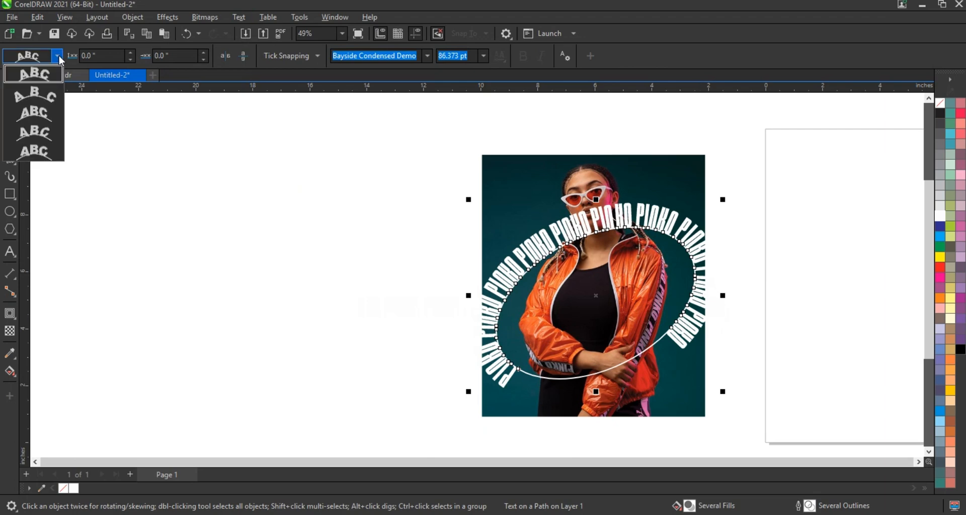
pyautogui.click(38, 119)
# Set the PINKO text's distance from the path to -0.15 inches and its offset to -0.1 inches
pyautogui.hotkey('shift', 'F2')
pyautogui.scroll(-2, 406, 275)
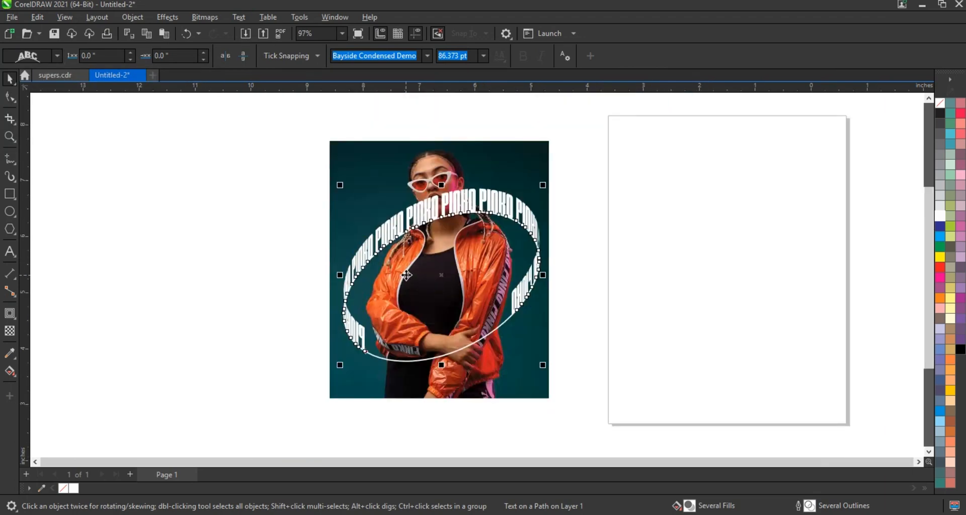
pyautogui.click(131, 61)
pyautogui.click(132, 61)
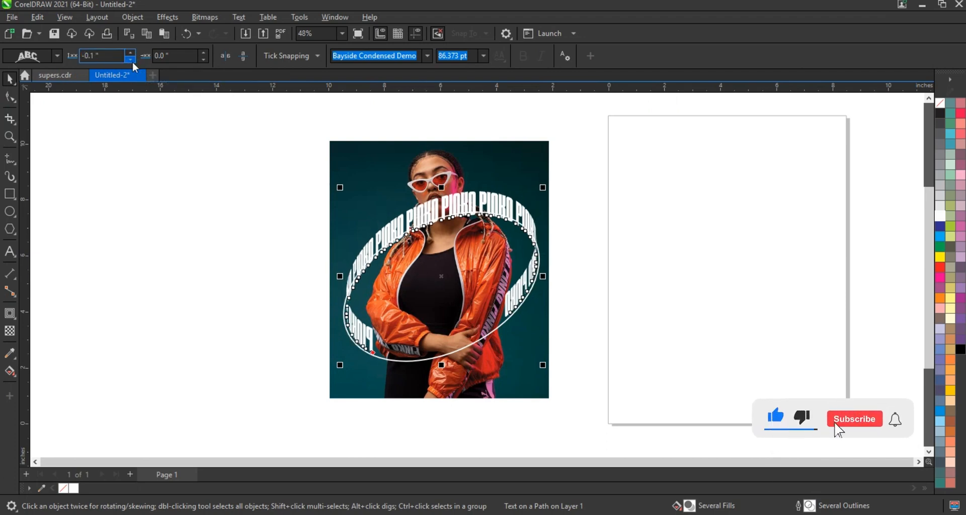
pyautogui.click(130, 51)
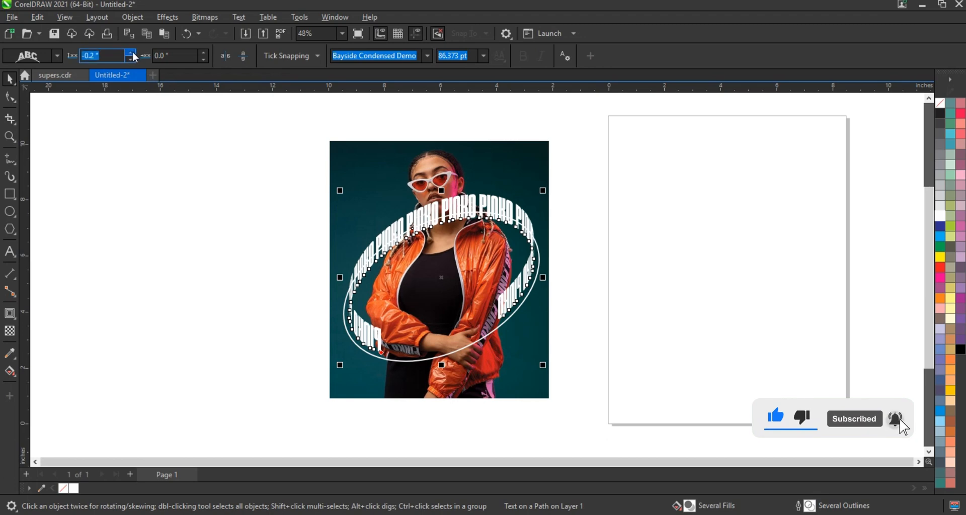
pyautogui.click(203, 59)
pyautogui.click(203, 59)
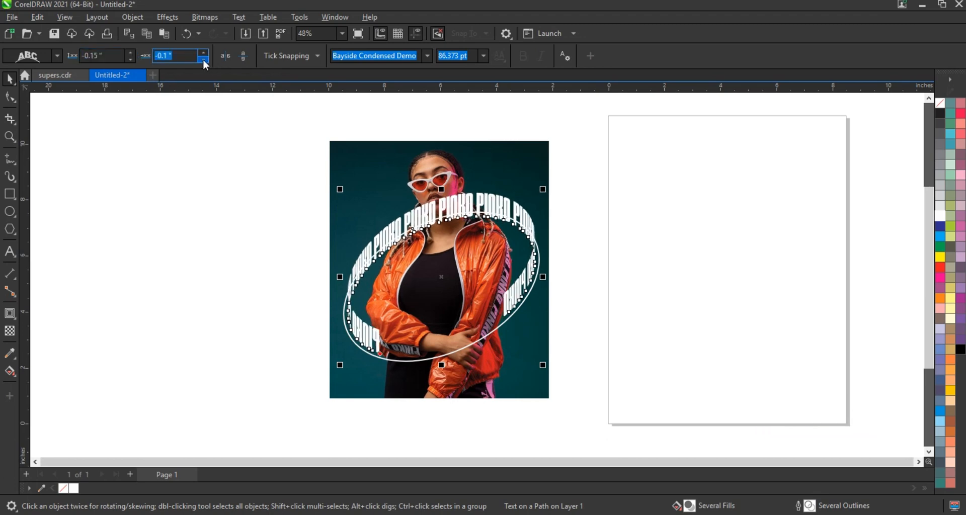
# Set the PINKO text's offset to -7.05 inches and paste further copies of the word PINKO into the text to fill the ellipse
pyautogui.moveTo(204, 59); pyautogui.dragTo(203, 59)
pyautogui.press('F8')
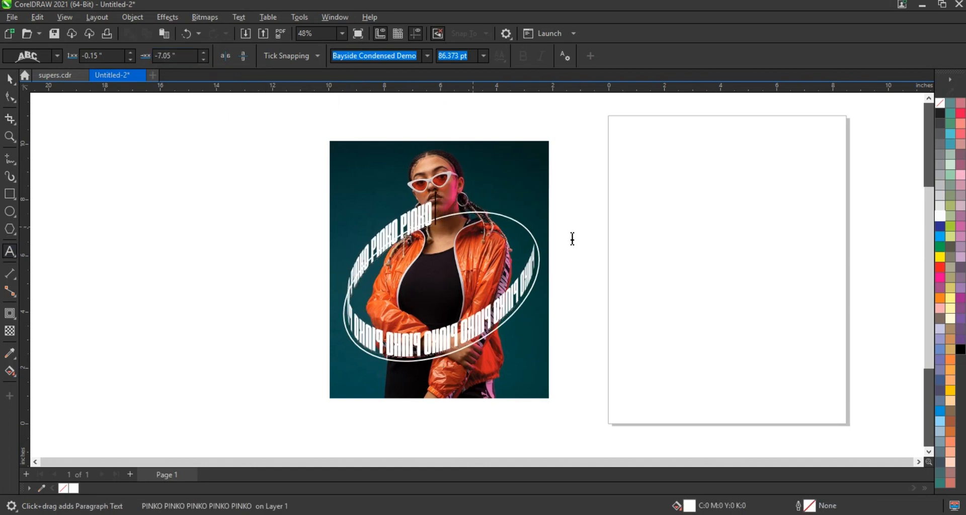
pyautogui.moveTo(404, 232); pyautogui.dragTo(446, 223)
pyautogui.hotkey('ctrl', 'c')
pyautogui.hotkey('ctrl', 'v')
pyautogui.hotkey('ctrl', 'v')
pyautogui.hotkey('ctrl', 'v')
pyautogui.hotkey('ctrl', 'v')
pyautogui.hotkey('ctrl', 'z')
pyautogui.hotkey('ctrl', 'c')
pyautogui.hotkey('ctrl', 'v')
pyautogui.hotkey('ctrl', 'v')
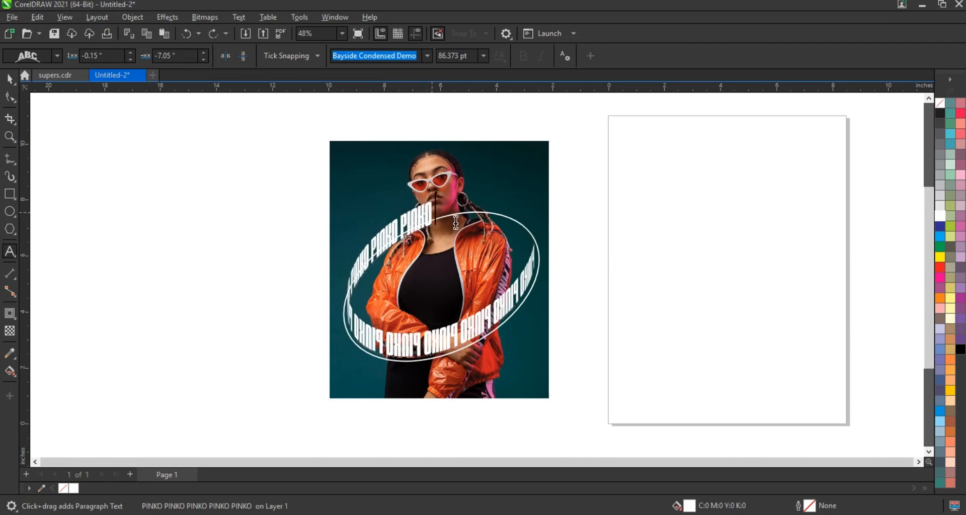
pyautogui.hotkey('ctrl', 'v')
pyautogui.hotkey('ctrl', 'v')
# Set the PINKO text's distance from the path to -0.15 inches and its offset to -9.2 inches
pyautogui.click(131, 54)
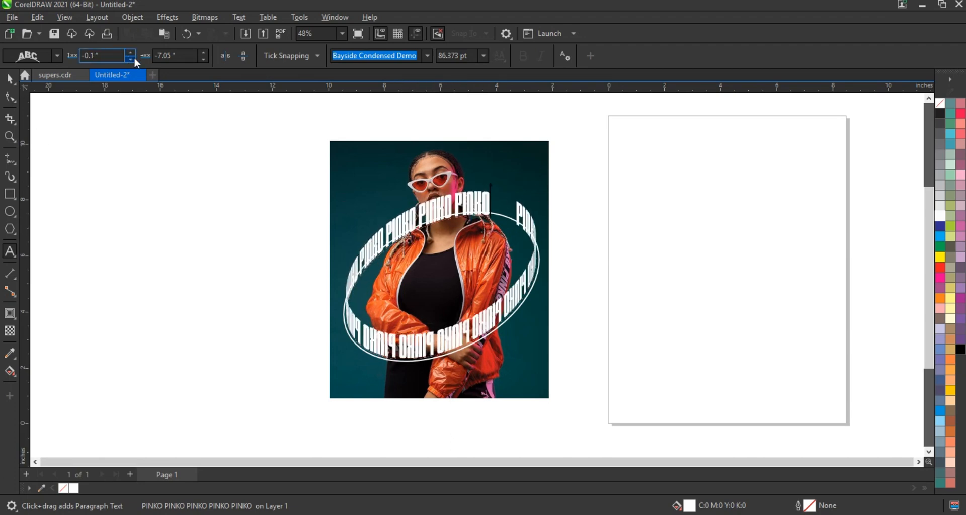
pyautogui.click(131, 59)
pyautogui.click(204, 53)
pyautogui.click(203, 60)
pyautogui.click(203, 60)
pyautogui.click(204, 59)
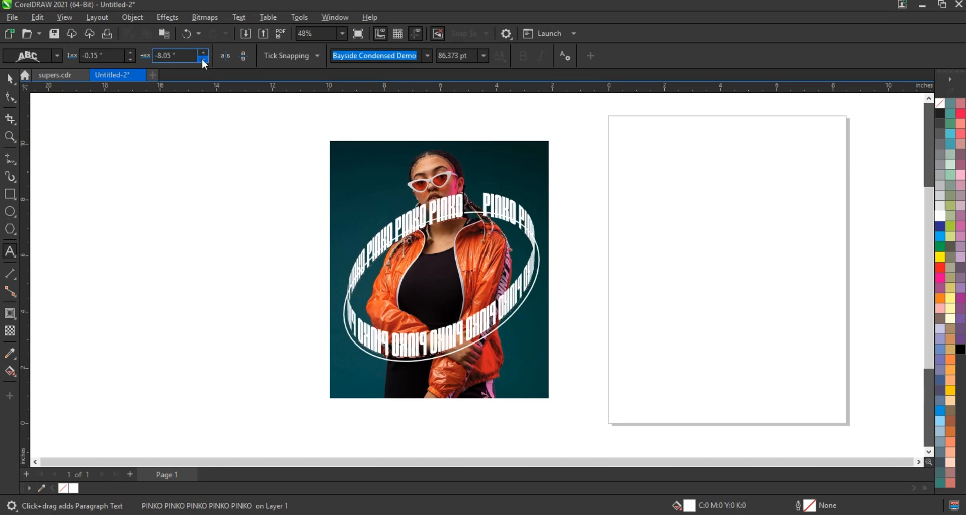
pyautogui.click(203, 60)
pyautogui.click(203, 59)
pyautogui.click(202, 59)
pyautogui.click(202, 59)
pyautogui.click(202, 59)
pyautogui.click(202, 59)
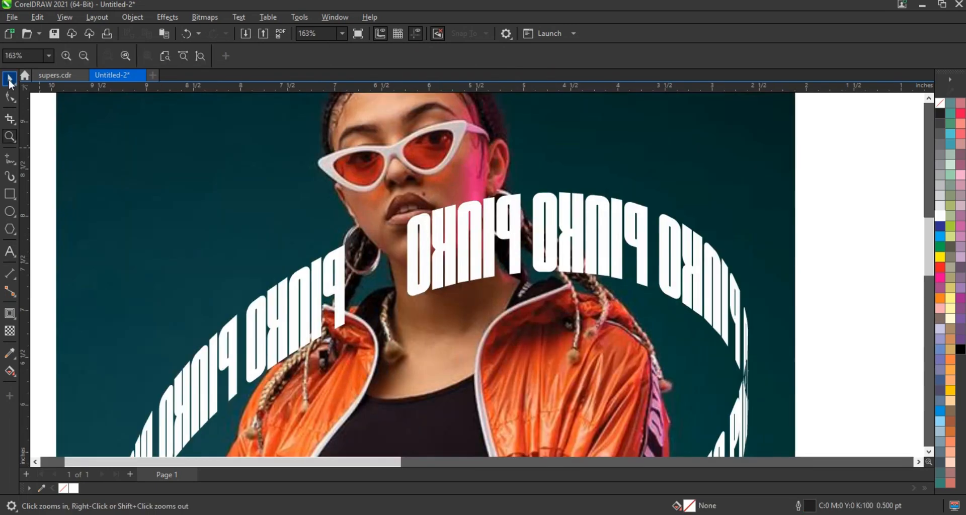
# Bring the model photo in front of the PINKO text ring so the figure is uncovered for tracing
pyautogui.click(10, 79)
pyautogui.scroll(-2, 653, 252)
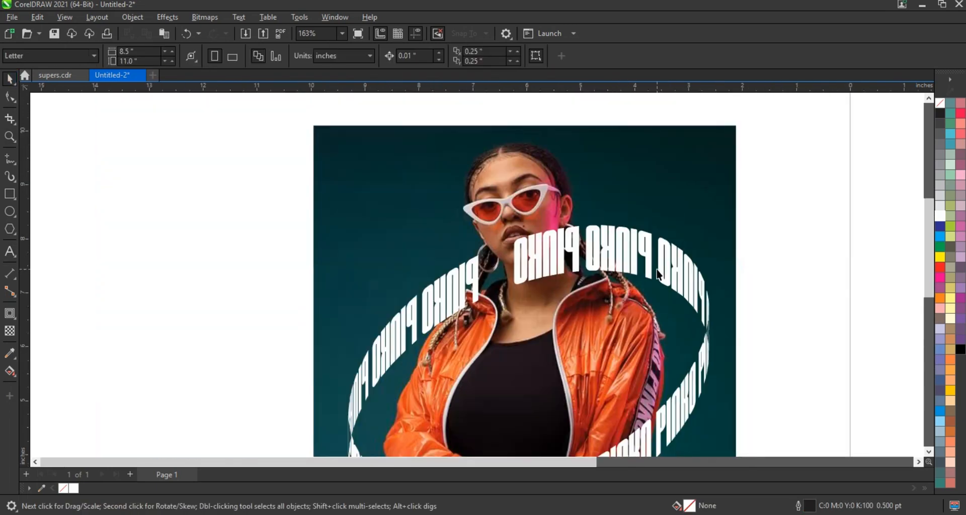
pyautogui.click(534, 186)
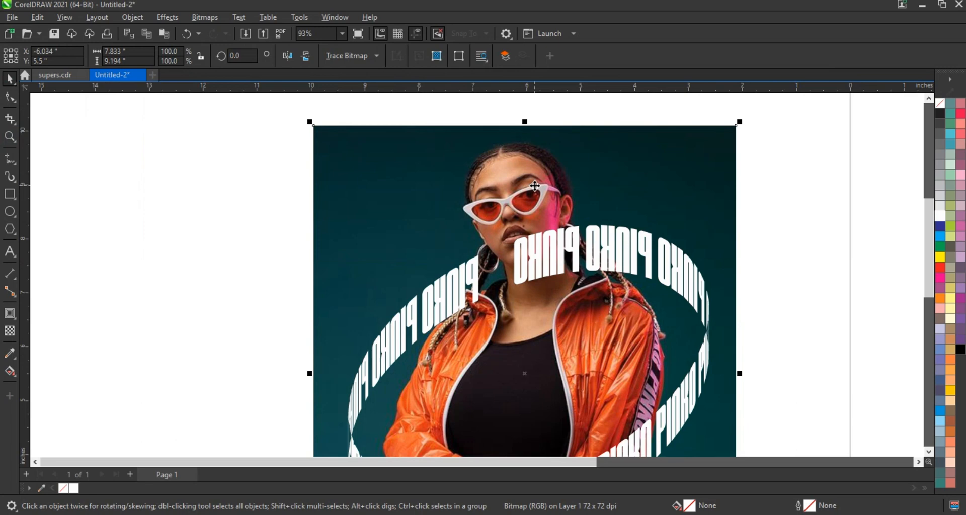
pyautogui.hotkey('shift', 'pageup')
pyautogui.click(226, 172)
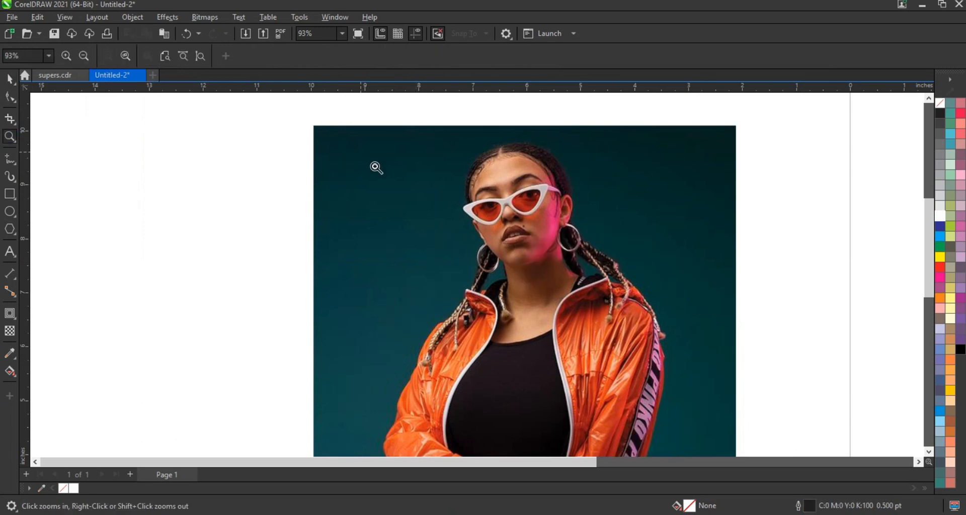
# Draw a closed freehand outline, 2.0 pt wide, around the model's lower face, neck, braids and shoulders down to the upper chest
pyautogui.moveTo(372, 161); pyautogui.dragTo(722, 384)
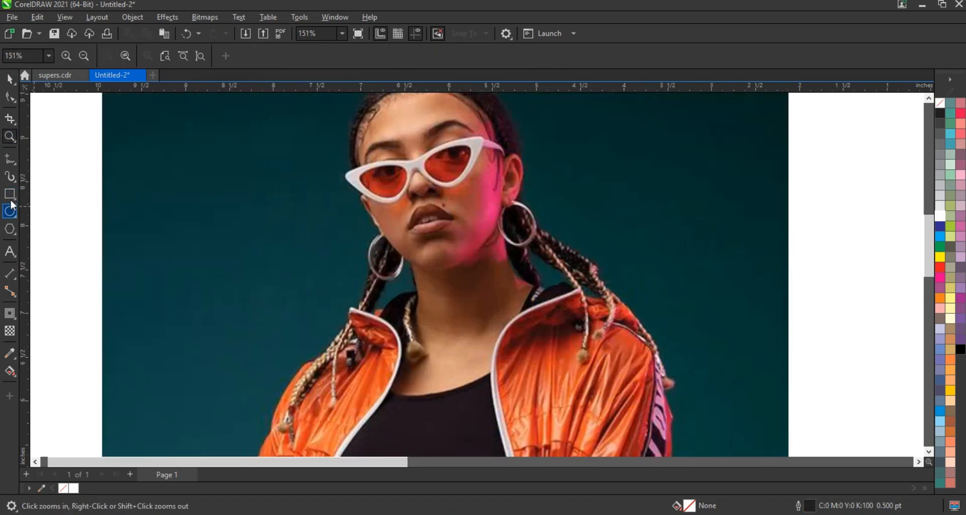
pyautogui.click(13, 161)
pyautogui.click(379, 56)
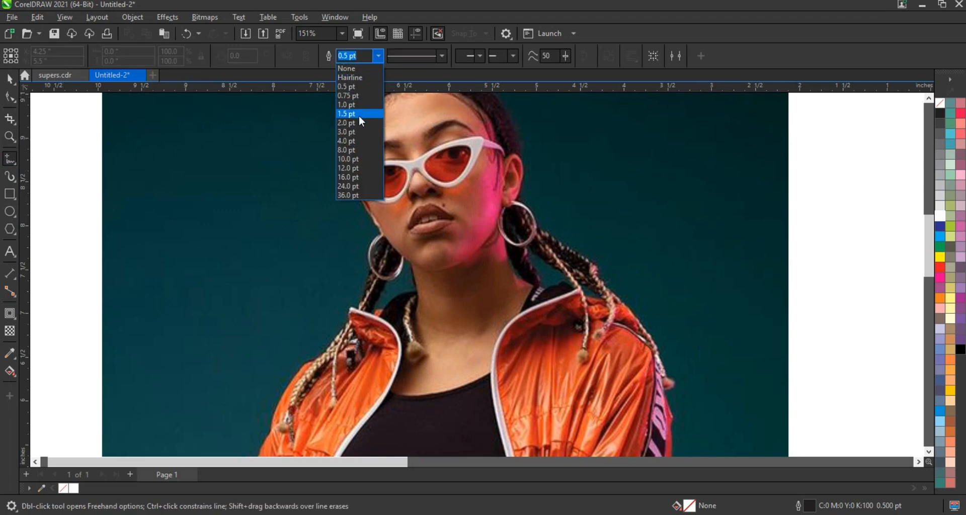
pyautogui.click(358, 122)
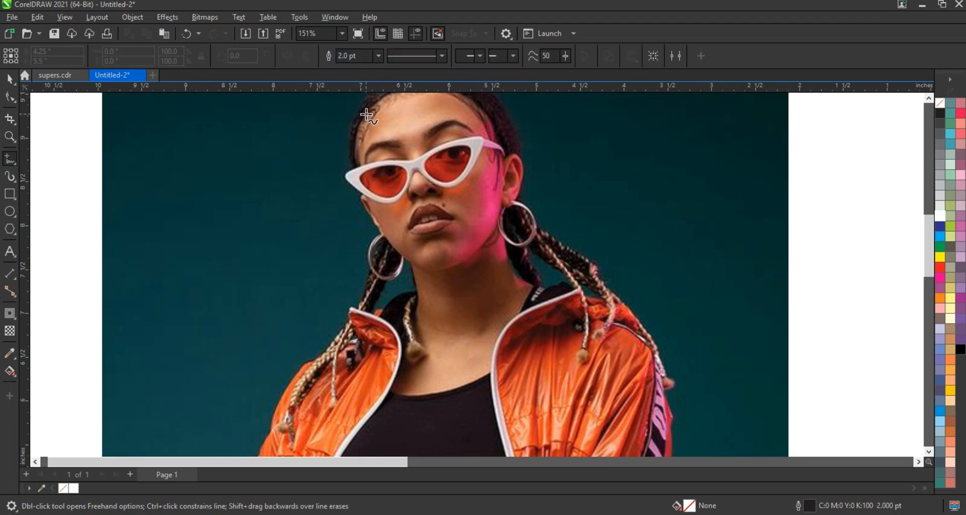
pyautogui.click(329, 351)
pyautogui.doubleClick(349, 322)
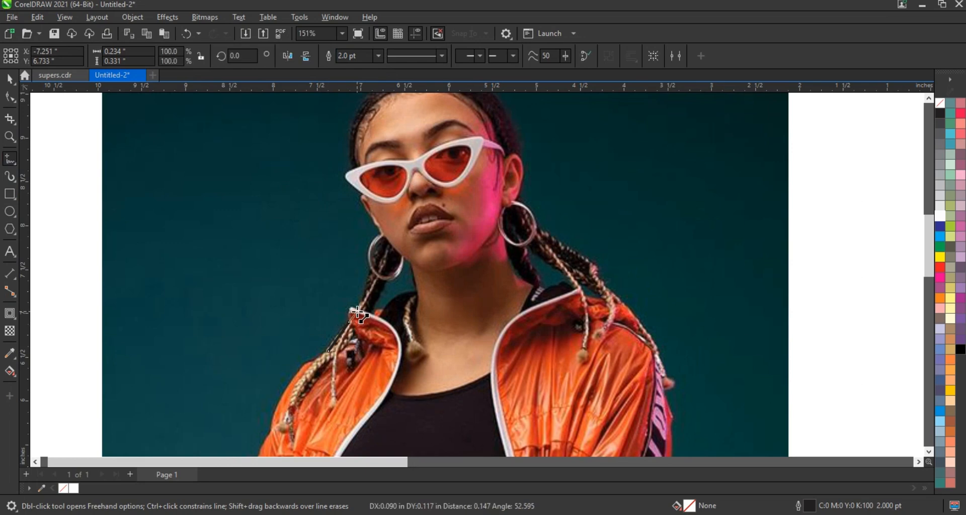
pyautogui.doubleClick(358, 312)
pyautogui.doubleClick(369, 273)
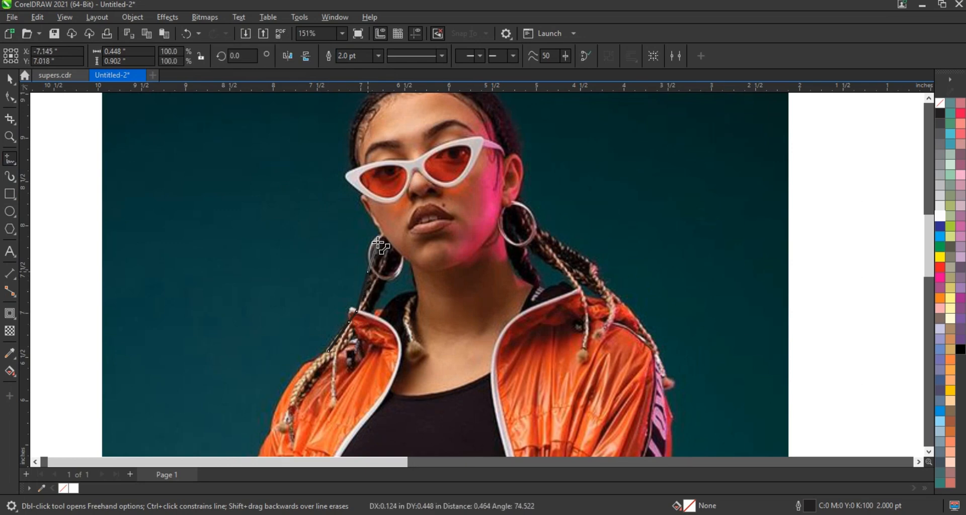
pyautogui.doubleClick(380, 234)
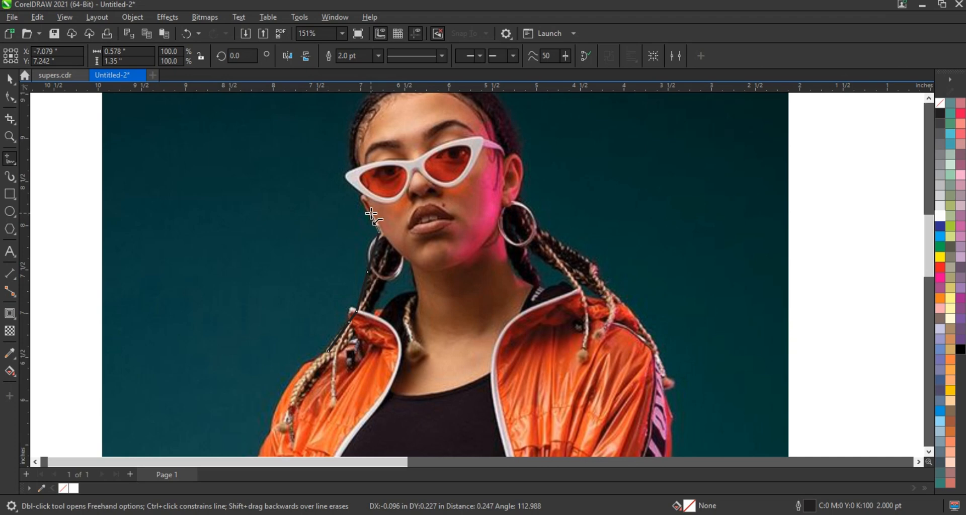
pyautogui.doubleClick(371, 215)
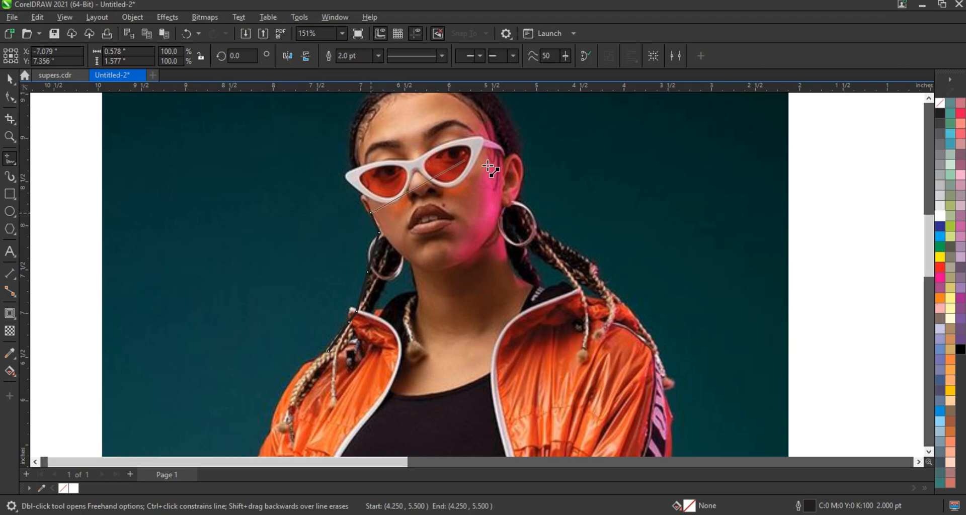
pyautogui.doubleClick(516, 191)
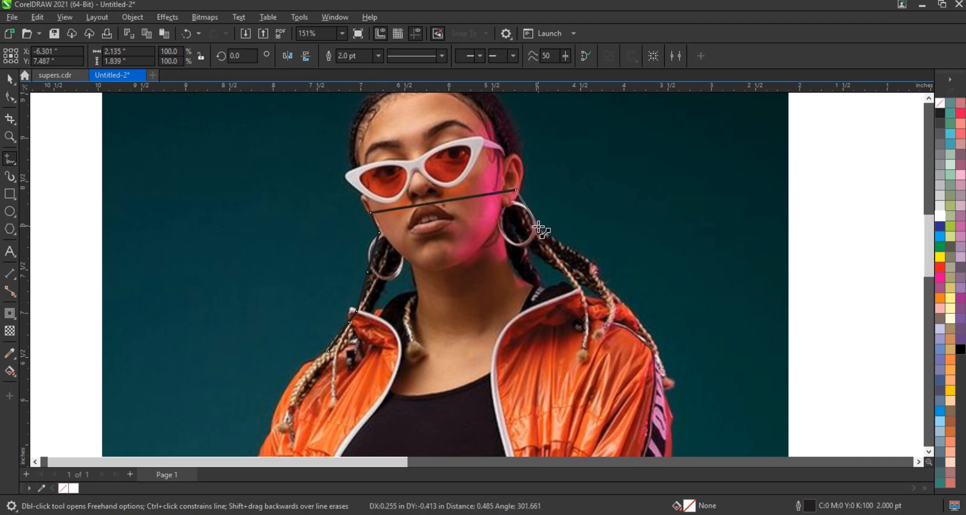
pyautogui.doubleClick(538, 226)
pyautogui.doubleClick(565, 245)
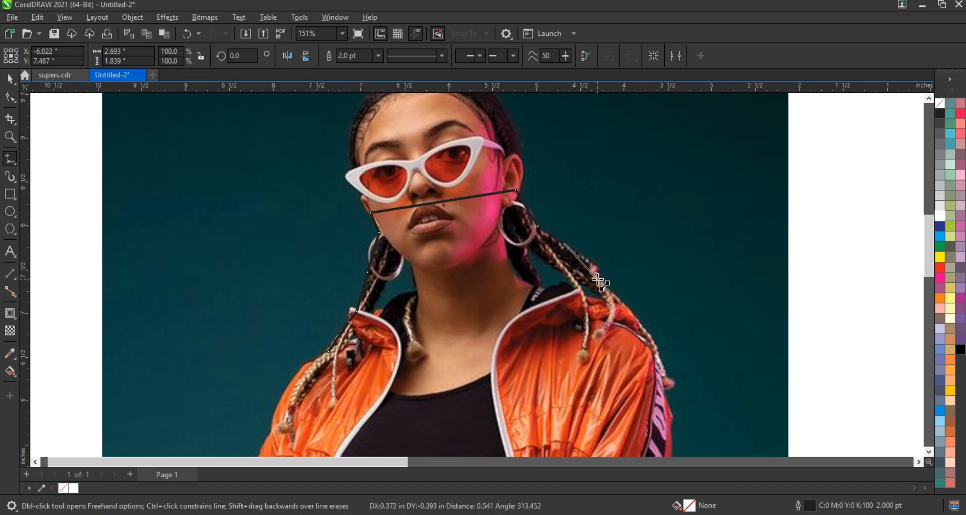
pyautogui.doubleClick(596, 277)
pyautogui.doubleClick(624, 307)
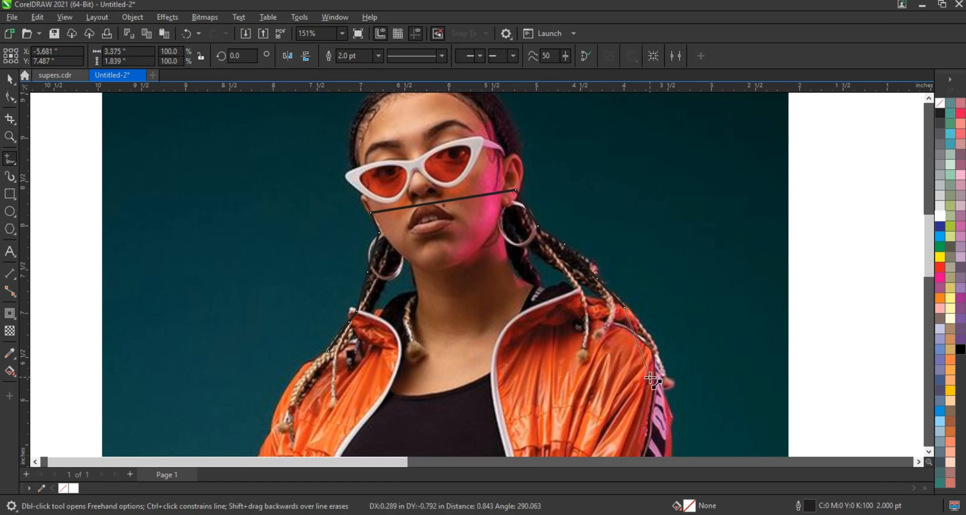
pyautogui.doubleClick(650, 376)
pyautogui.click(332, 352)
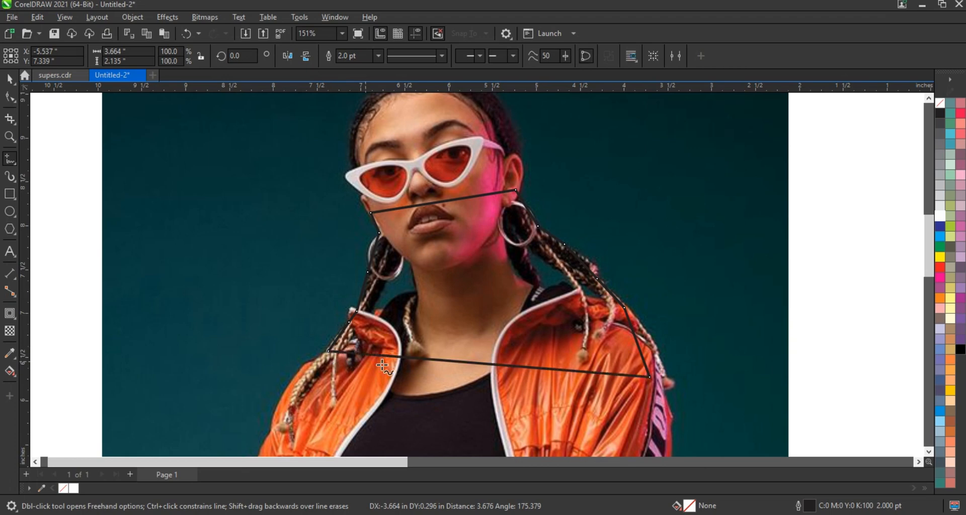
# Convert all segments of the traced outline to curves and bend the short segment beside the jacket collar under the hoop earring
pyautogui.click(10, 97)
pyautogui.moveTo(205, 151); pyautogui.dragTo(687, 396)
pyautogui.click(184, 56)
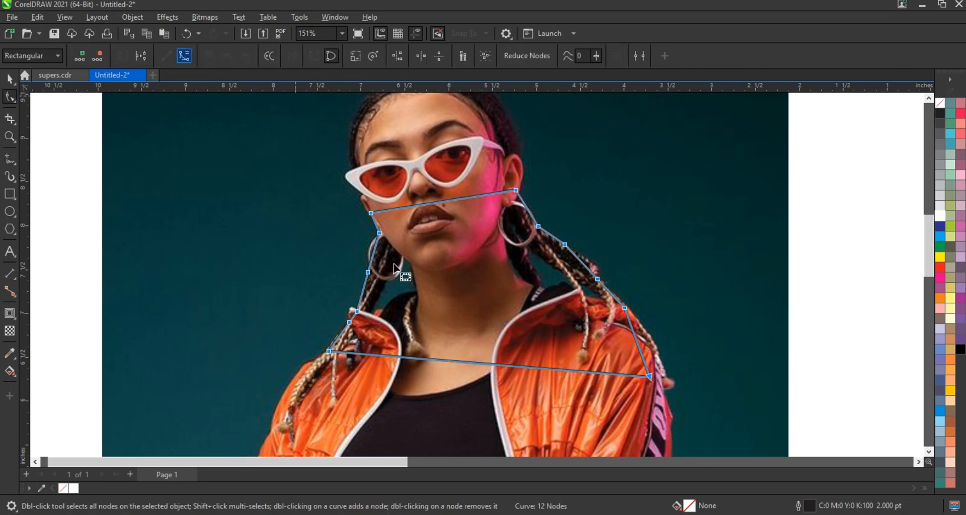
pyautogui.moveTo(373, 251); pyautogui.dragTo(369, 247)
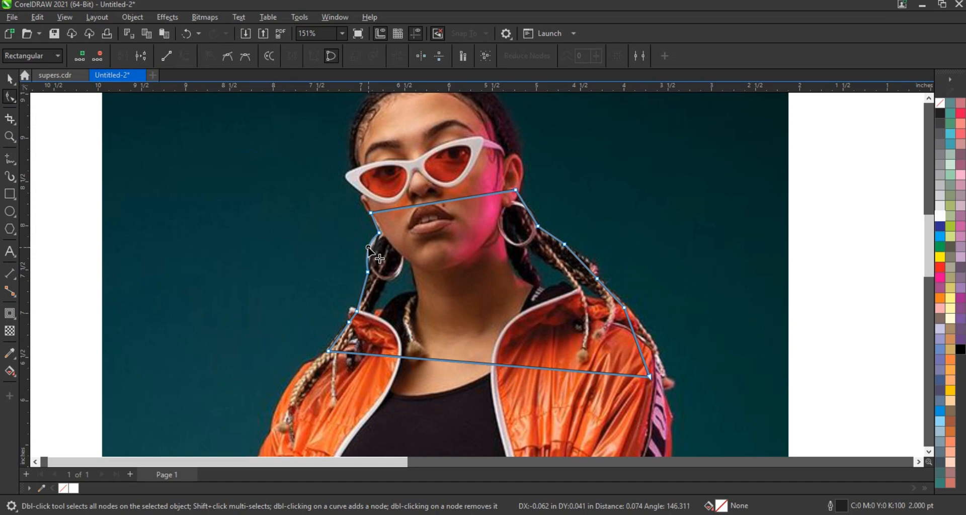
pyautogui.click(355, 312)
pyautogui.hotkey('ctrl', 'z')
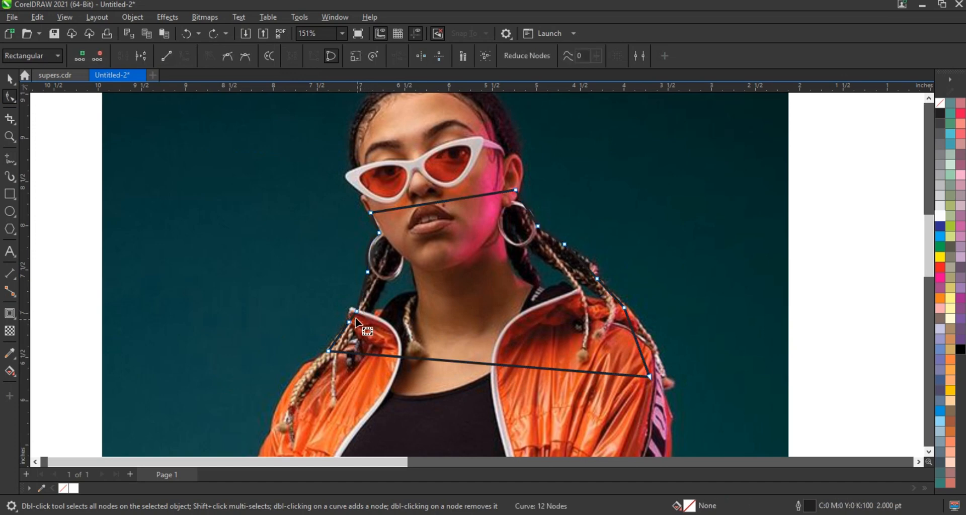
pyautogui.moveTo(355, 316); pyautogui.dragTo(351, 313)
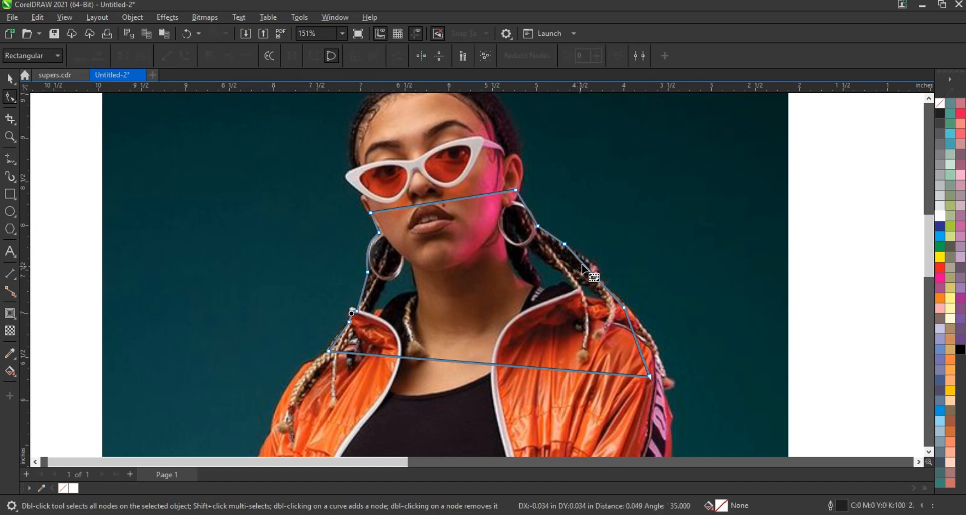
# Bend the outline's segments along the far braids and shoulder to the figure's contour and move the shoulder corner node outward
pyautogui.moveTo(584, 265); pyautogui.dragTo(591, 265)
pyautogui.doubleClick(563, 243)
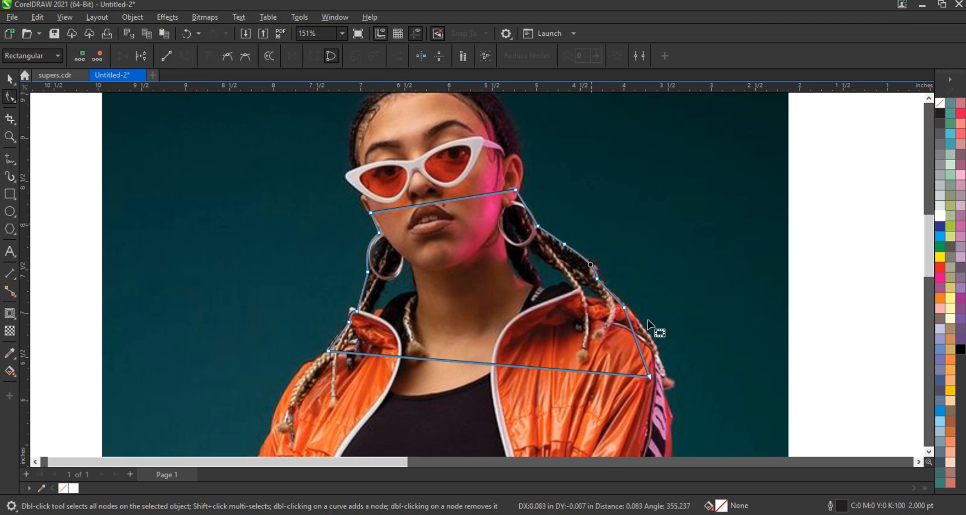
pyautogui.click(640, 343)
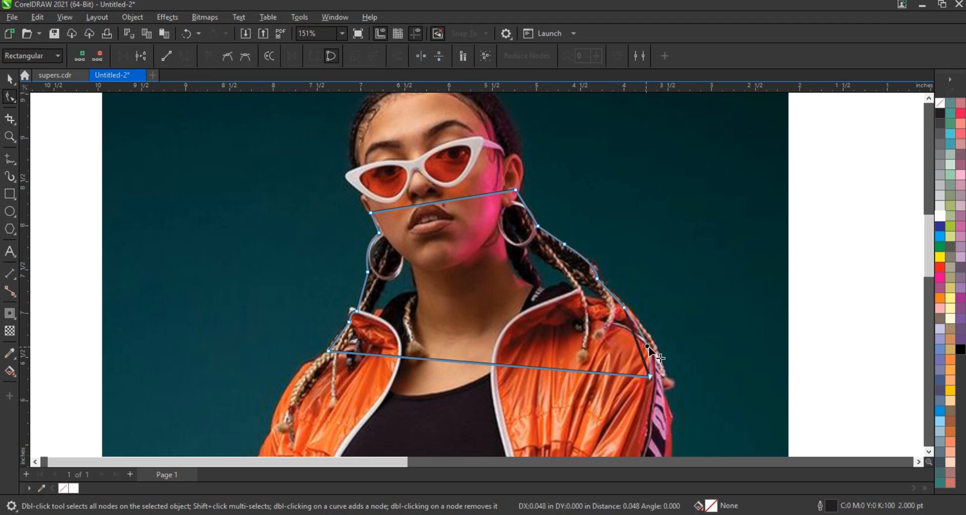
pyautogui.moveTo(649, 376); pyautogui.dragTo(658, 380)
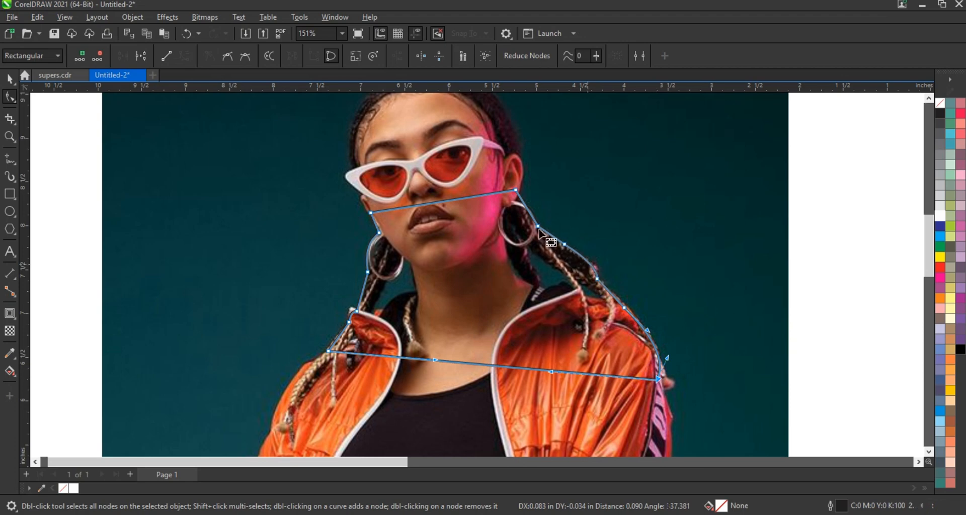
pyautogui.click(531, 212)
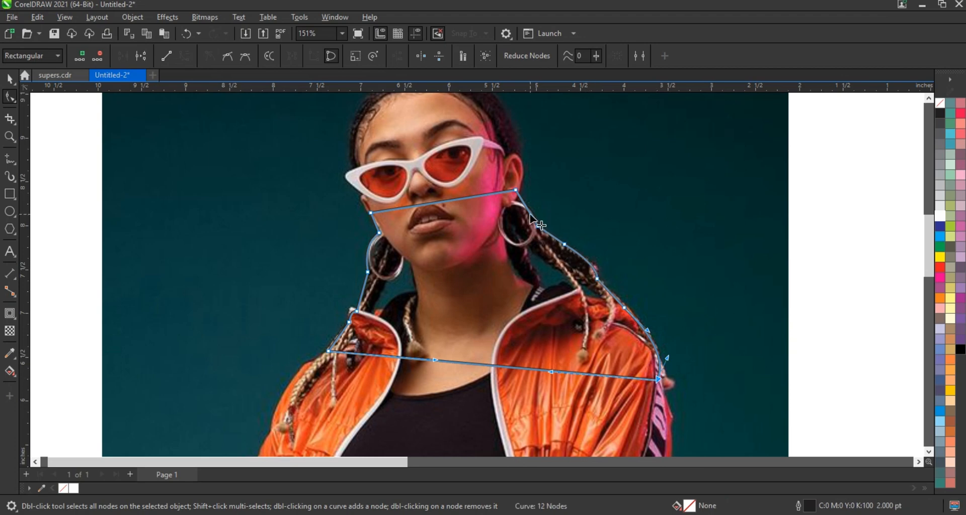
# Send the model photo to the back, behind the PINKO text and the traced outline
pyautogui.click(9, 78)
pyautogui.click(724, 146)
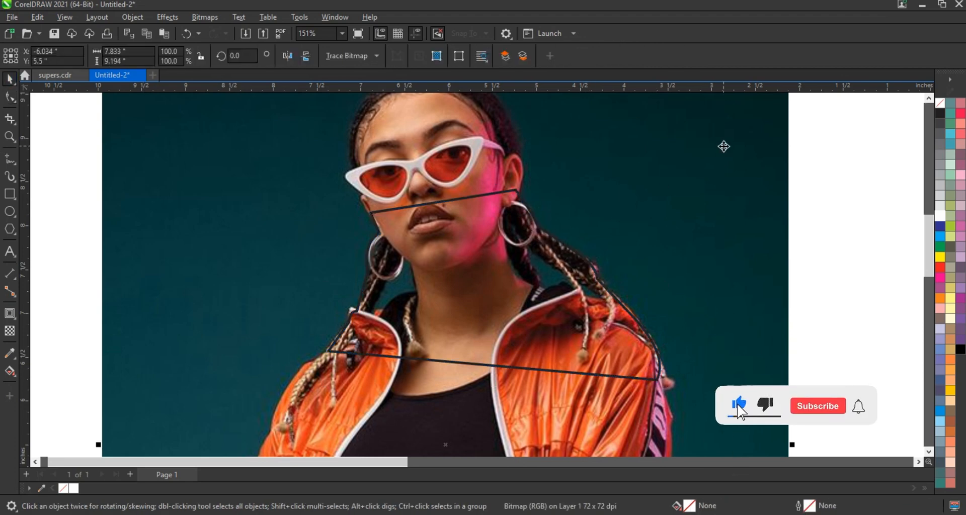
pyautogui.hotkey('shift', 'pagedown')
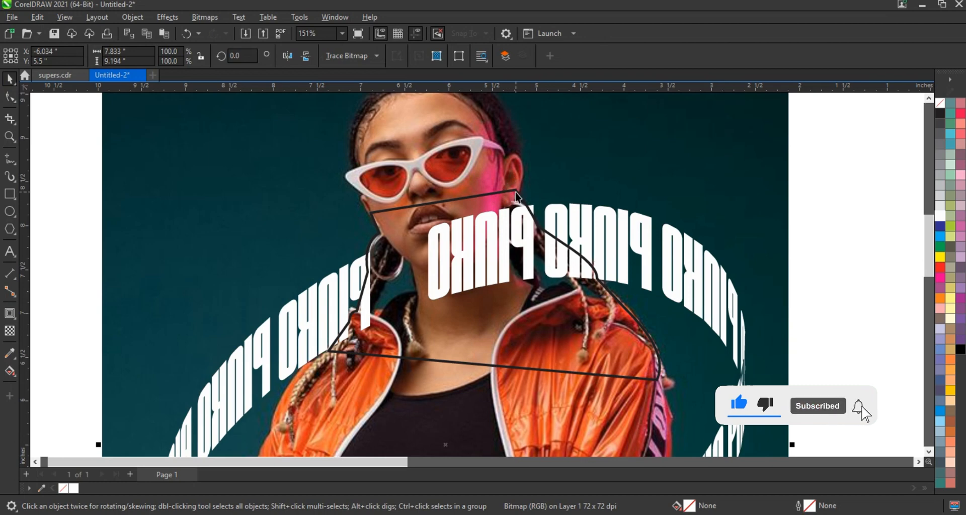
# Trim the PINKO text with the traced outline so the ring passes behind the model's neck and braids
pyautogui.click(516, 191)
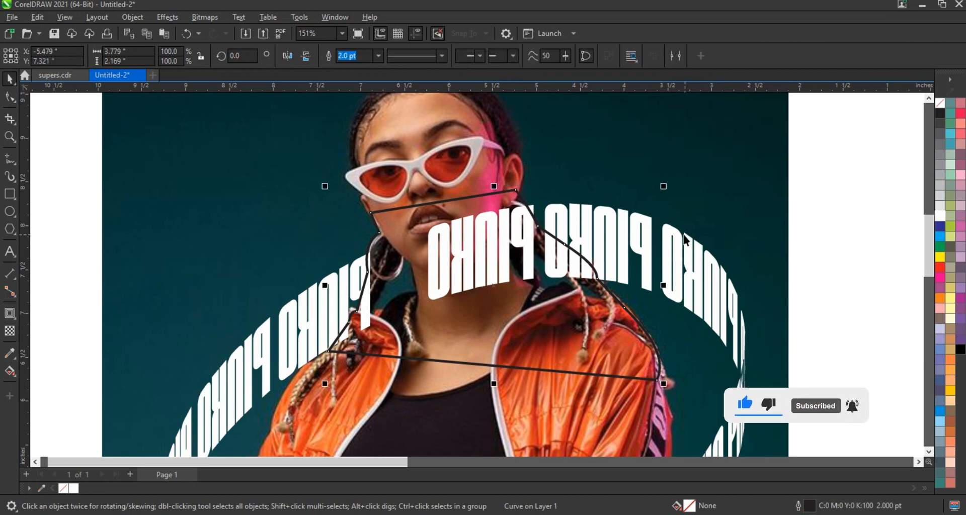
pyautogui.keyDown('shift'); pyautogui.click(683, 236); pyautogui.keyUp('shift')
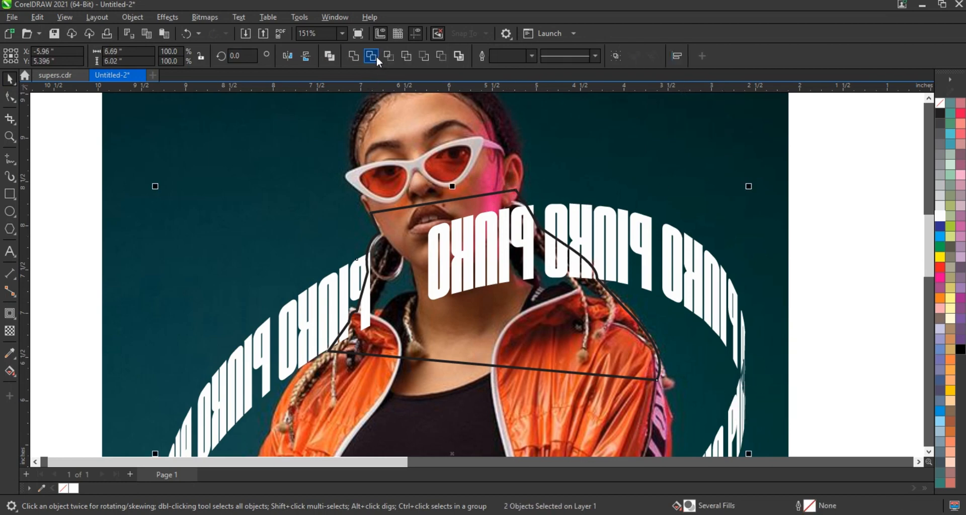
pyautogui.click(375, 55)
pyautogui.scroll(-3, 322, 173)
pyautogui.press('Escape')
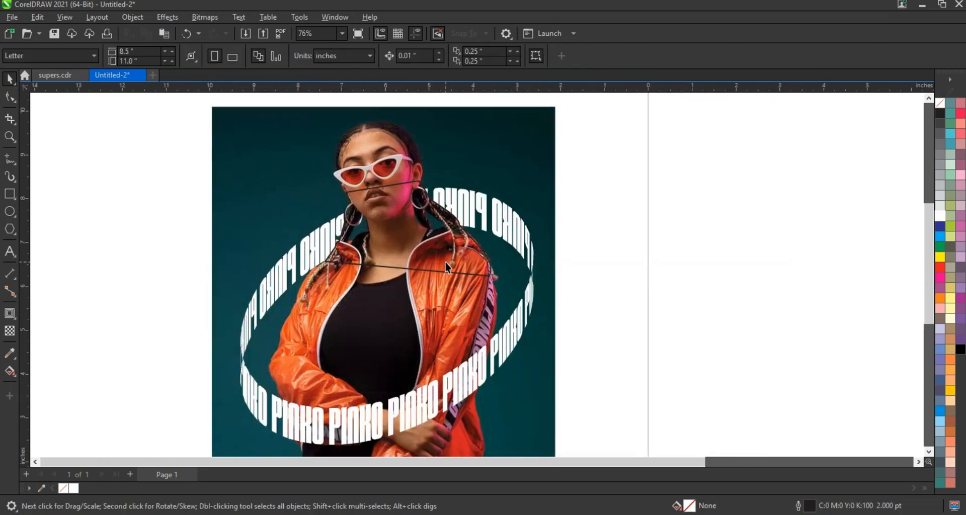
# Delete the traced outline from the photo and clear the selection
pyautogui.click(446, 266)
pyautogui.press('Delete')
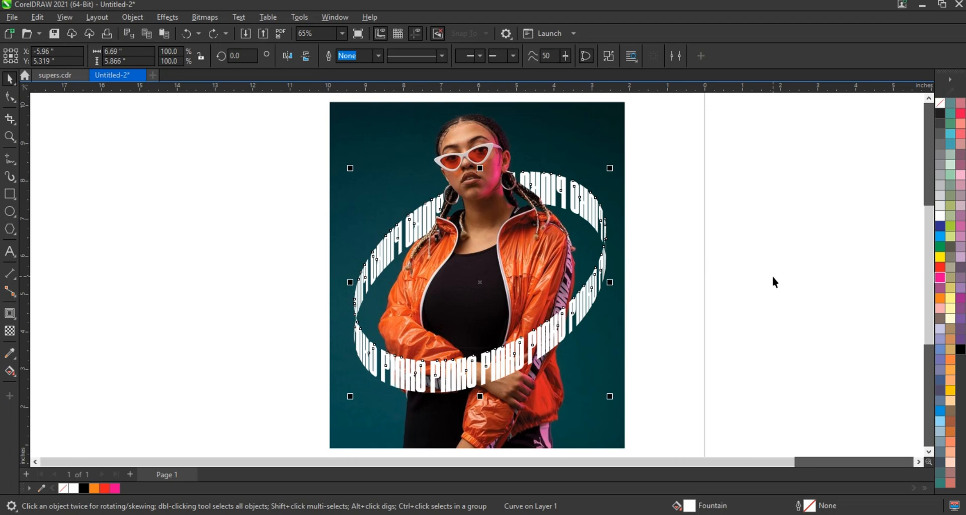
pyautogui.click(778, 281)
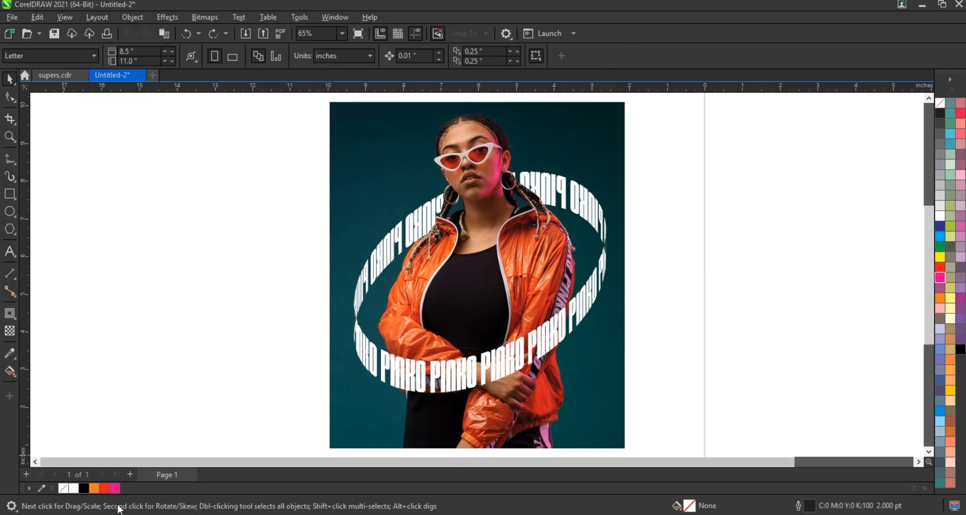